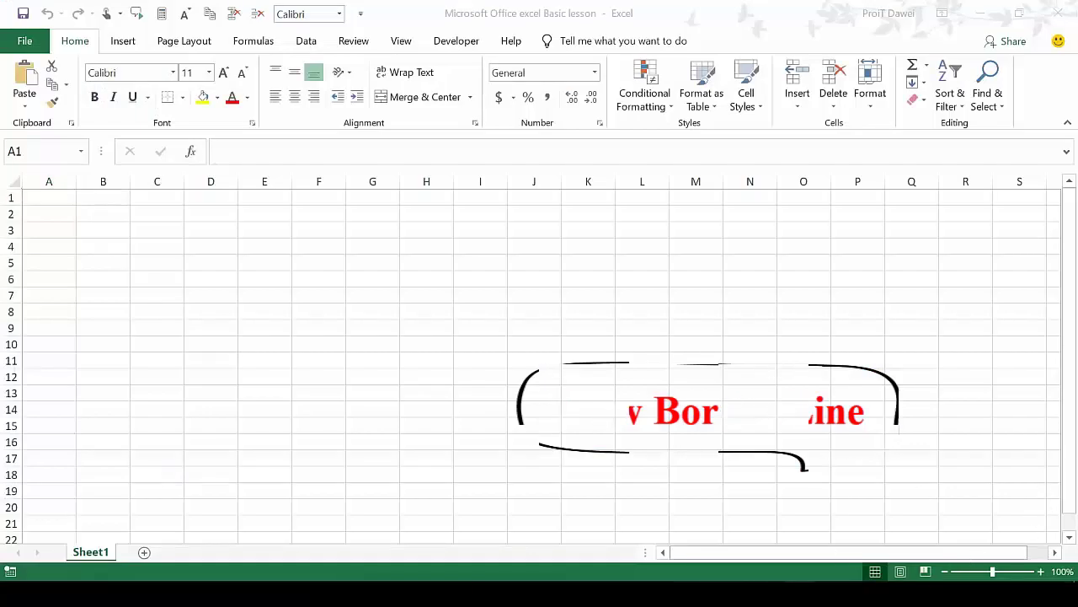
- Open the latest Draw Border Line capture in Snagit Editor from the tray icon
right_click(721, 590)
left_click(722, 573)
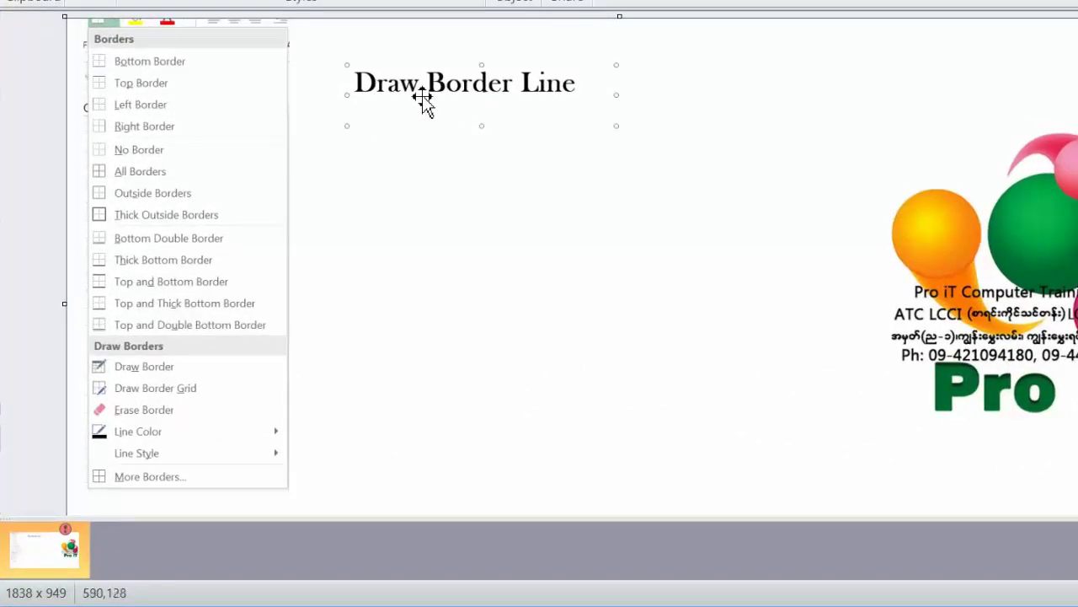
- Move the Draw Border Line title up-left, then nudge it right beside the borders list
mouse_move(423, 98)
left_mouse_down()
mouse_move(404, 74)
mouse_move(199, 85)
left_mouse_up()
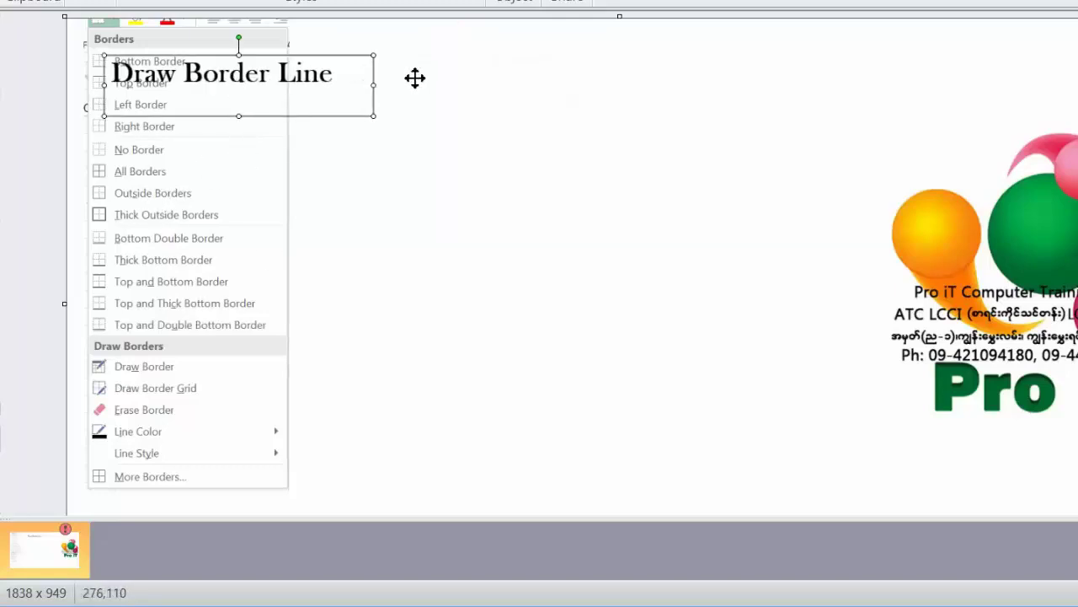
left_click_drag(415, 78, 385, 75)
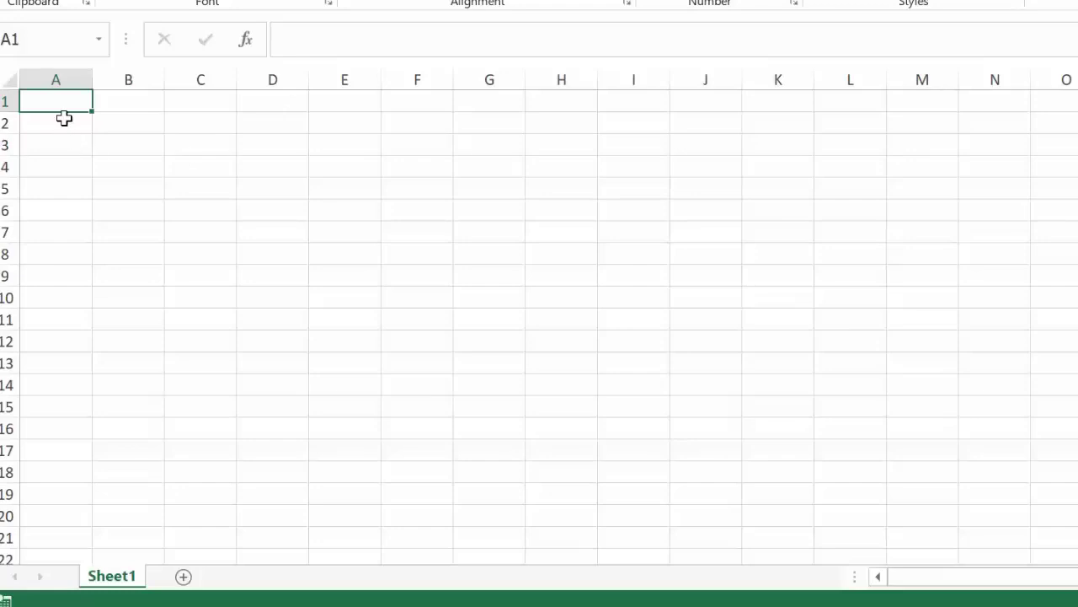
- Apply All Borders to the range A1:F12
mouse_move(58, 102)
left_mouse_down()
mouse_move(399, 348)
mouse_move(525, 396)
mouse_move(450, 353)
left_mouse_up()
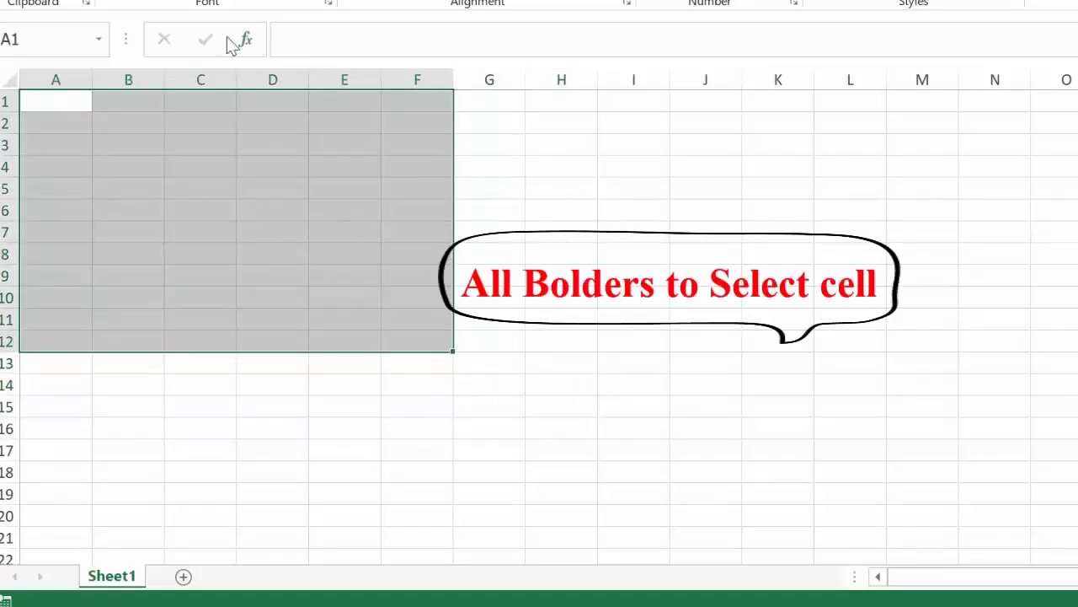
left_click(225, 2)
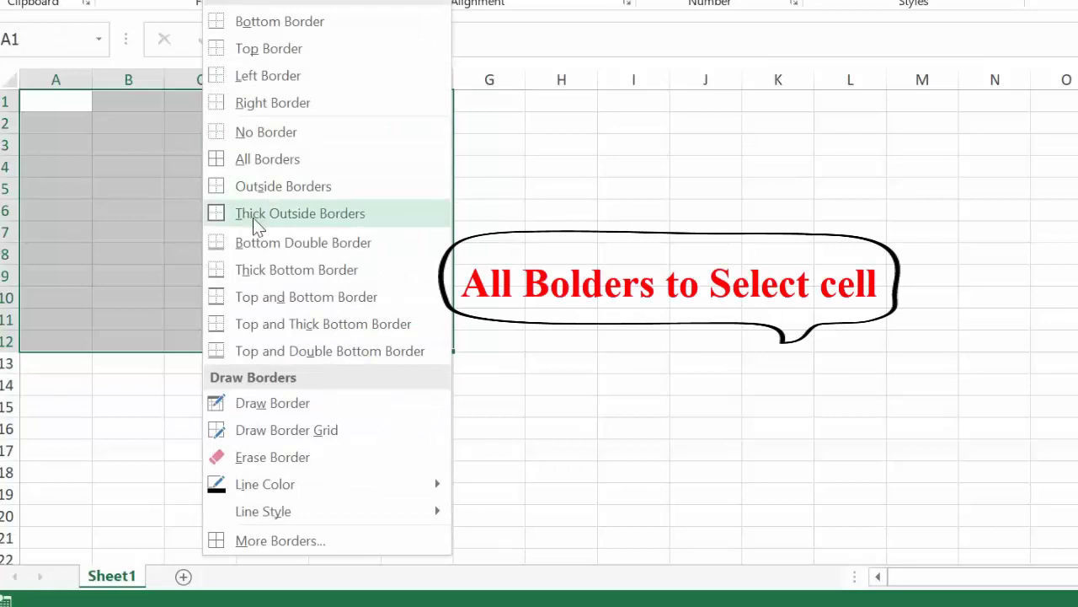
left_click(257, 163)
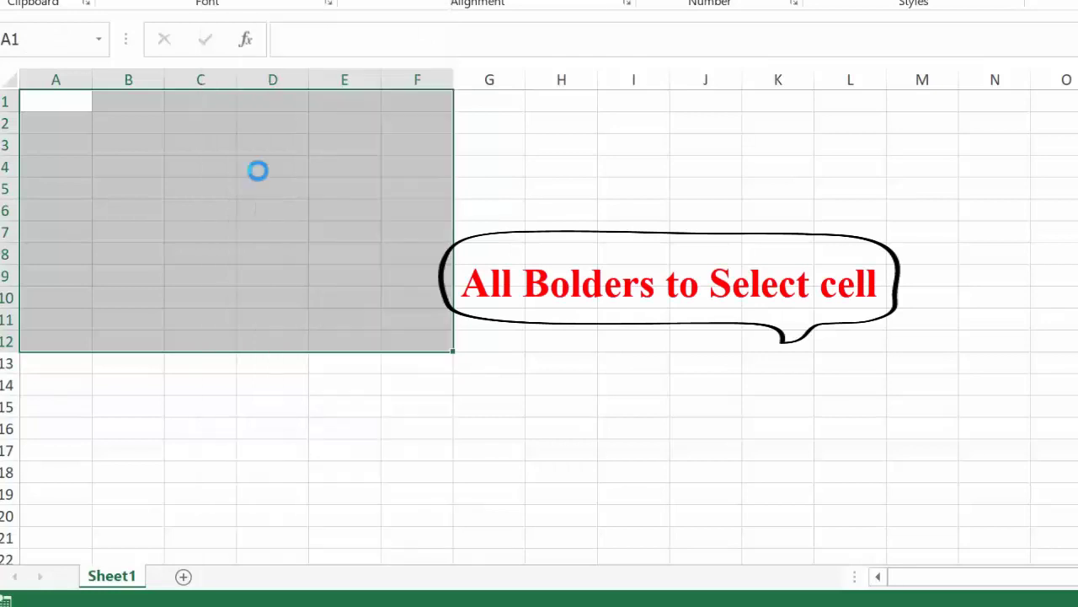
- Deselect the range and switch the Borders tool to Draw Border
left_click(551, 149)
left_click(226, 2)
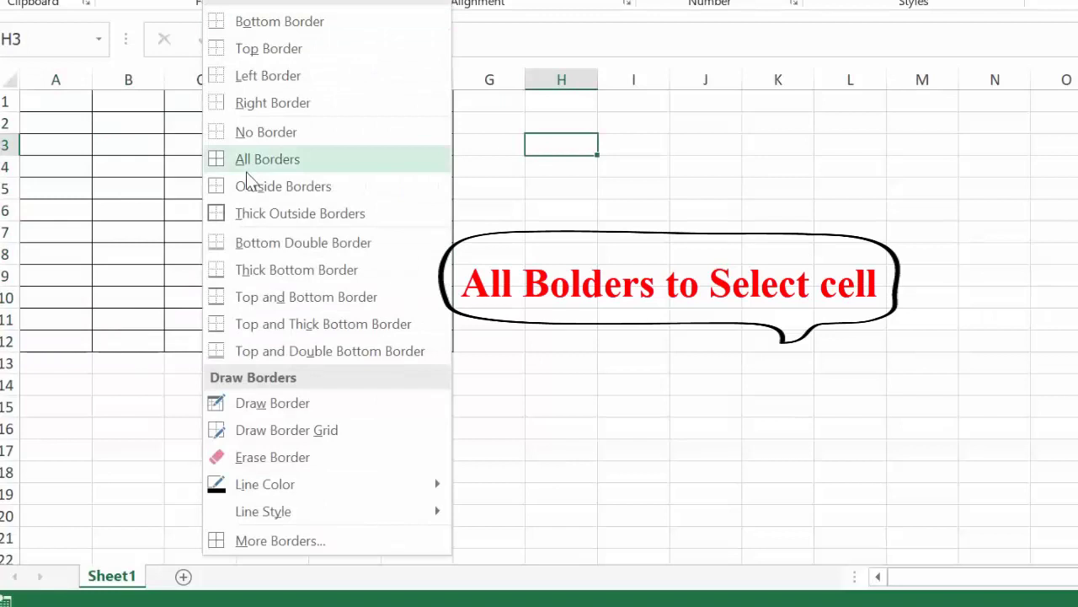
left_click(263, 402)
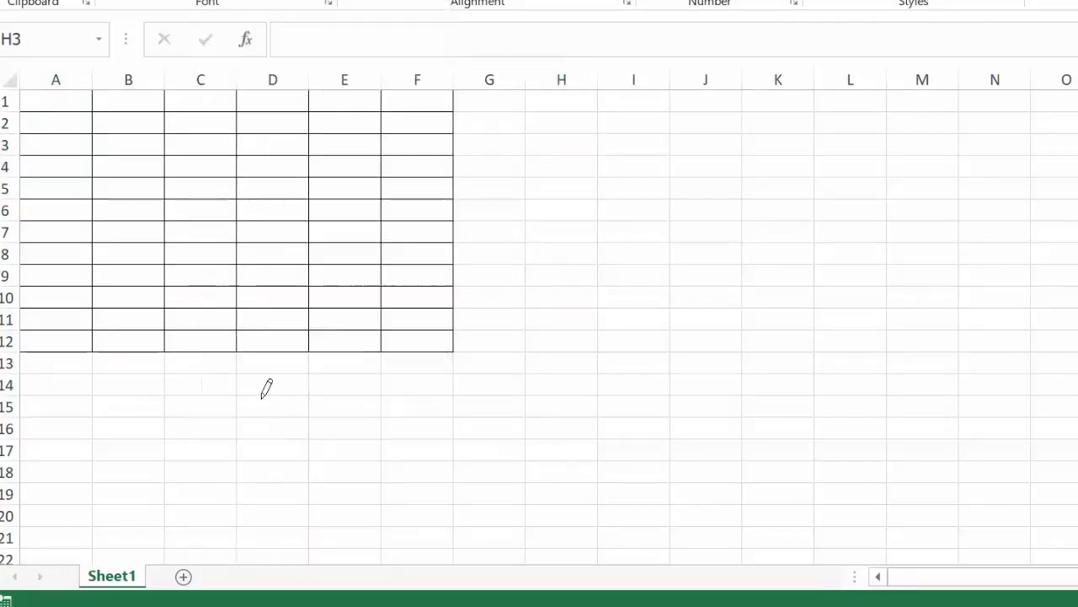
- Draw freehand border lines outlining G2:J7, with a horizontal line across columns G–J
left_click_drag(516, 104, 707, 94)
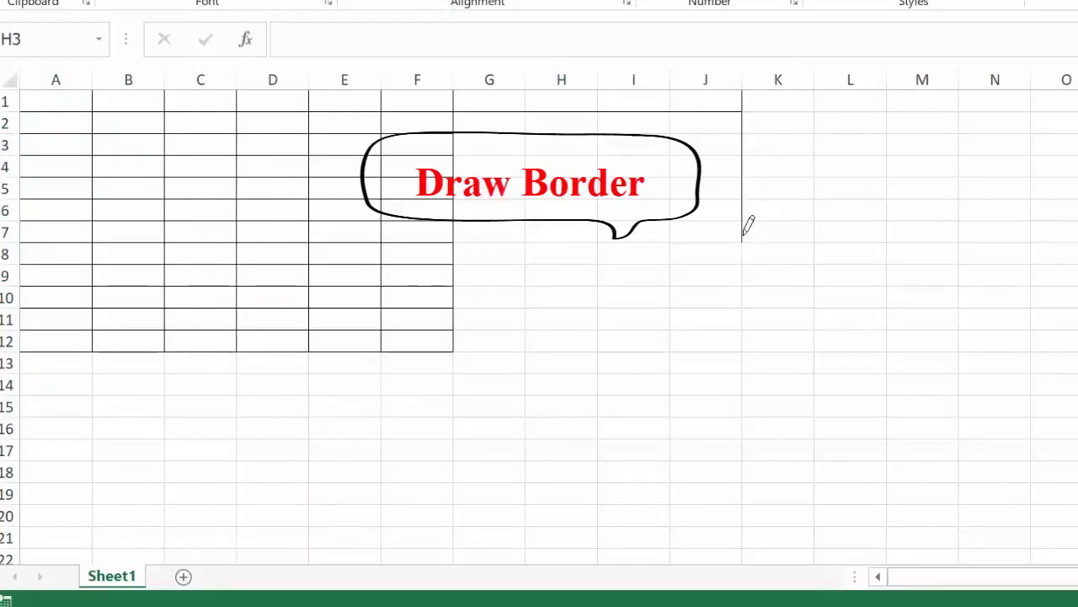
left_click_drag(746, 226, 461, 203)
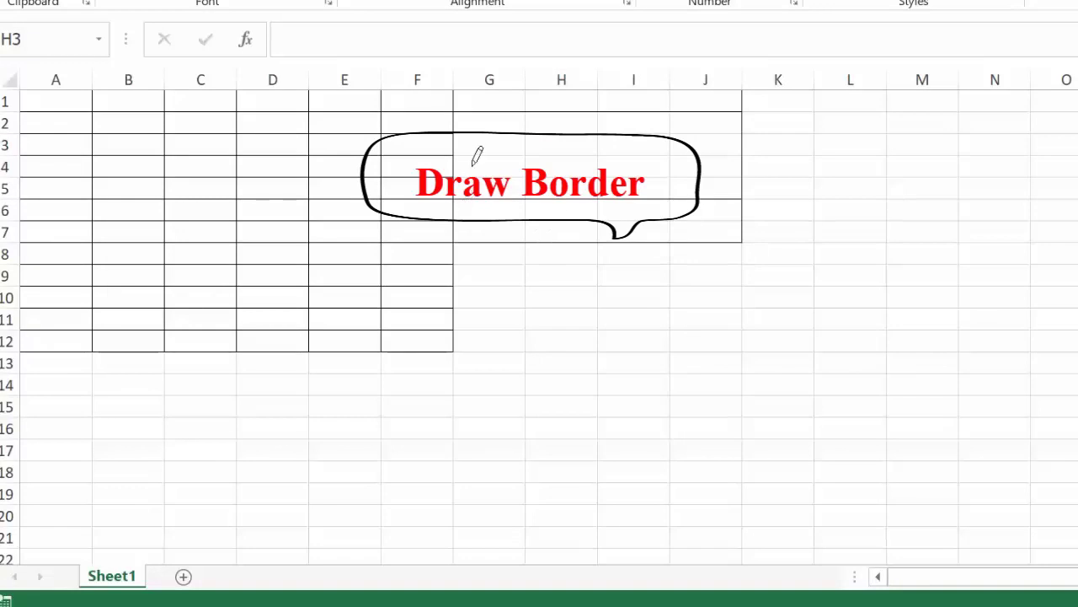
left_click_drag(472, 156, 710, 154)
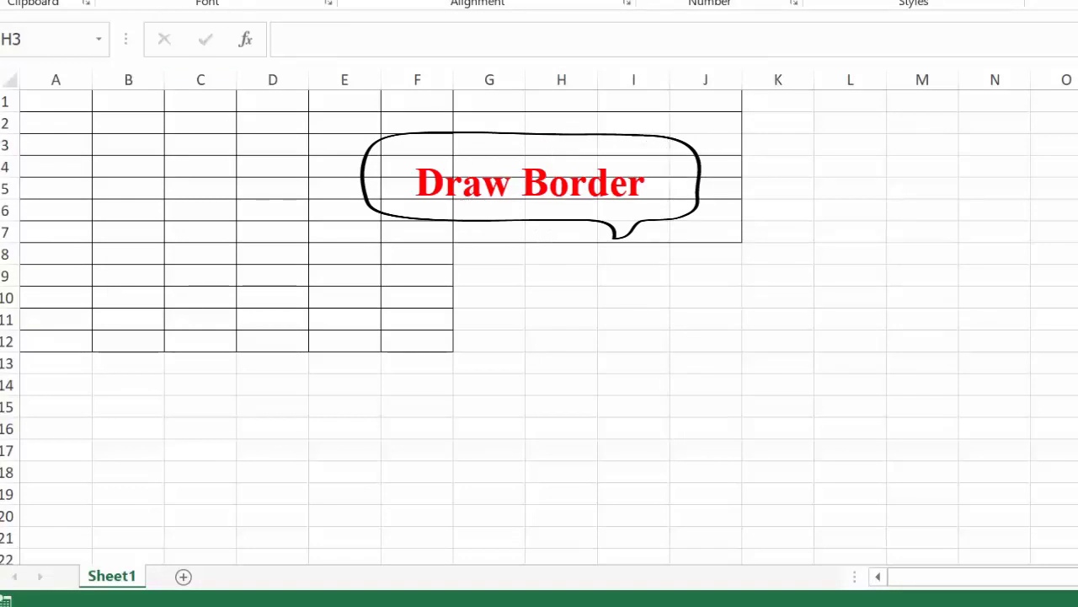
- Draw full border grids over G9:K14 and K2:L9 using Draw Border Grid
left_click(221, 1)
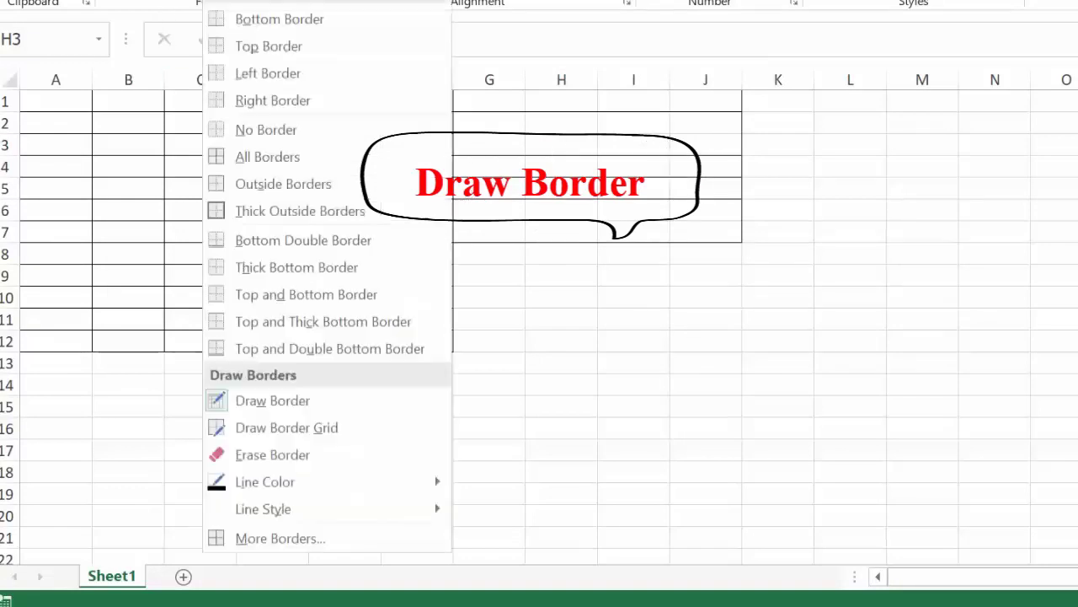
left_click(273, 427)
mouse_move(503, 272)
left_mouse_down()
mouse_move(771, 412)
mouse_move(756, 394)
left_mouse_up()
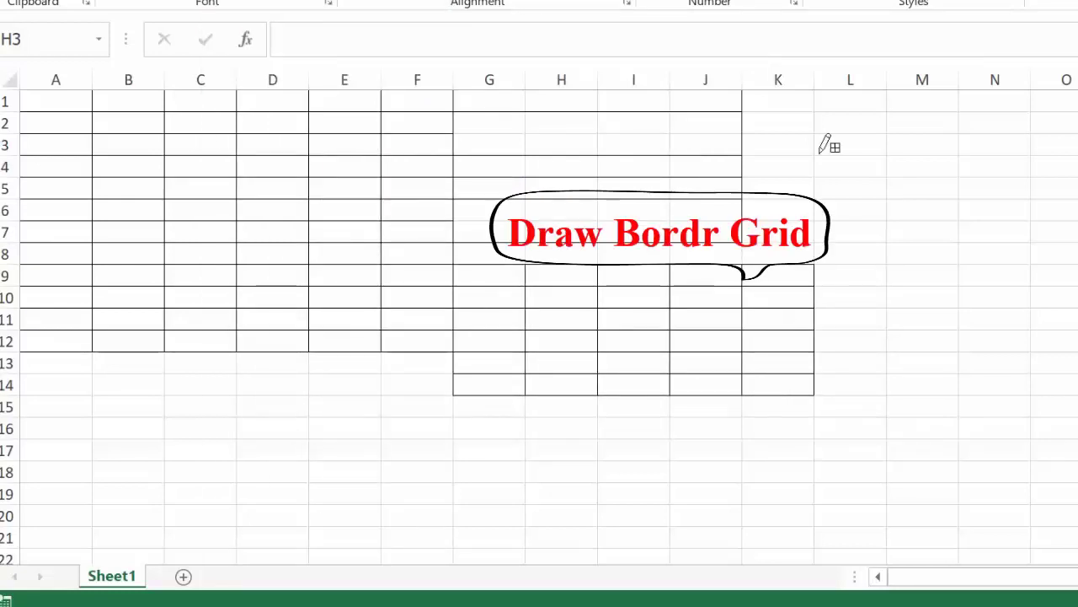
left_click_drag(811, 126, 878, 278)
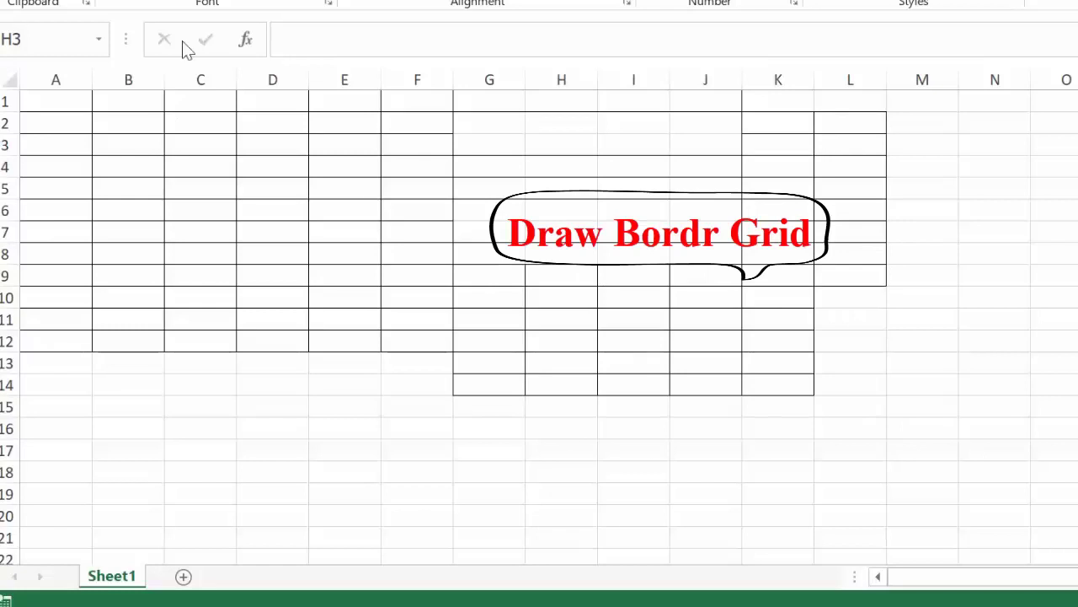
left_click(215, 1)
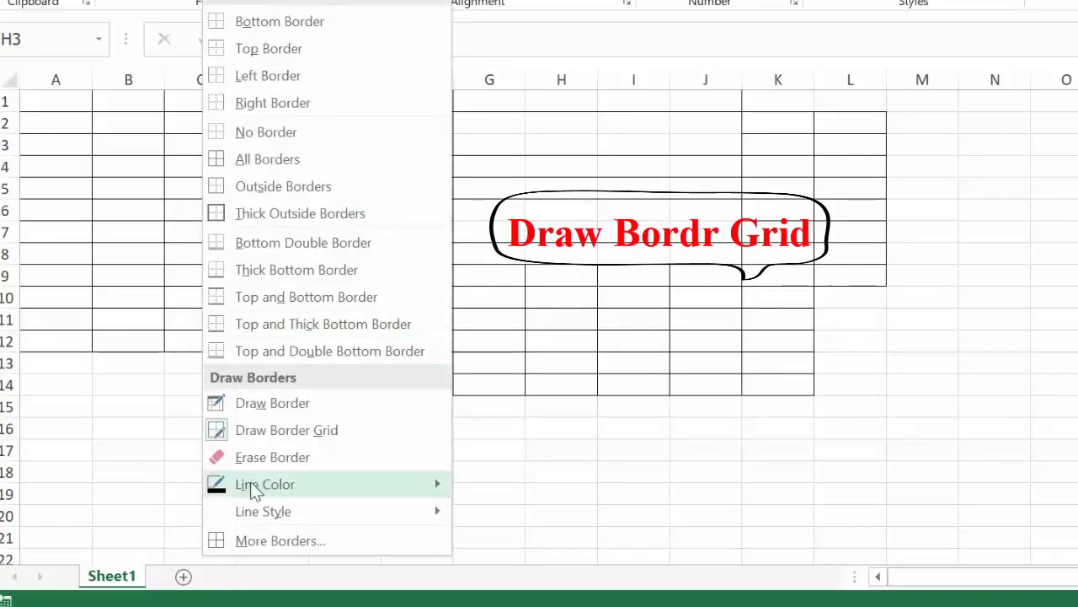
mouse_move(264, 483)
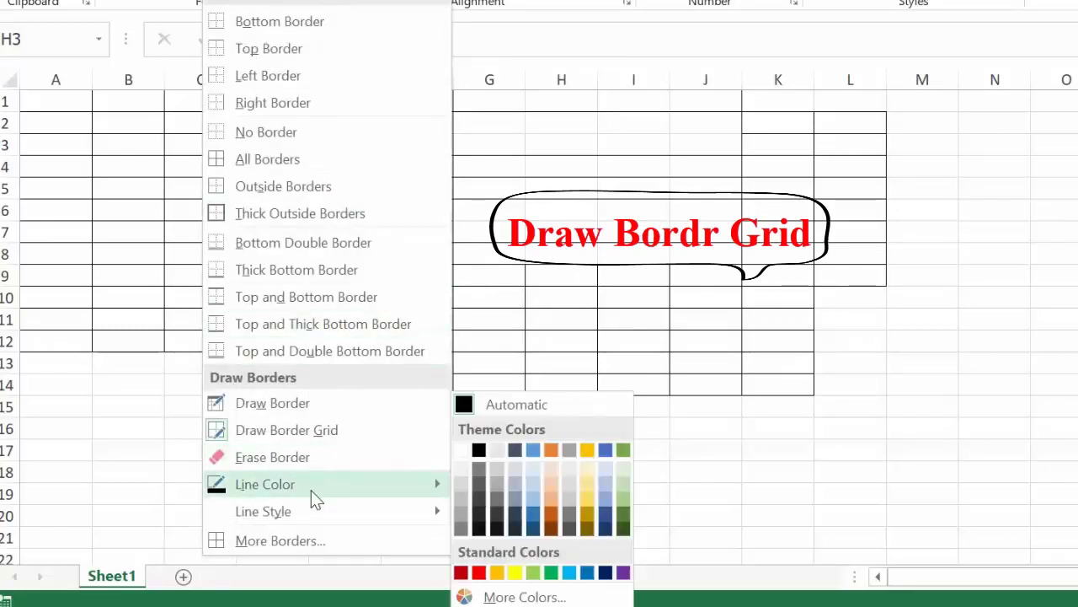
- Set the line colour to red and draw border grids over H6:K13 and D12:G15
left_click(478, 573)
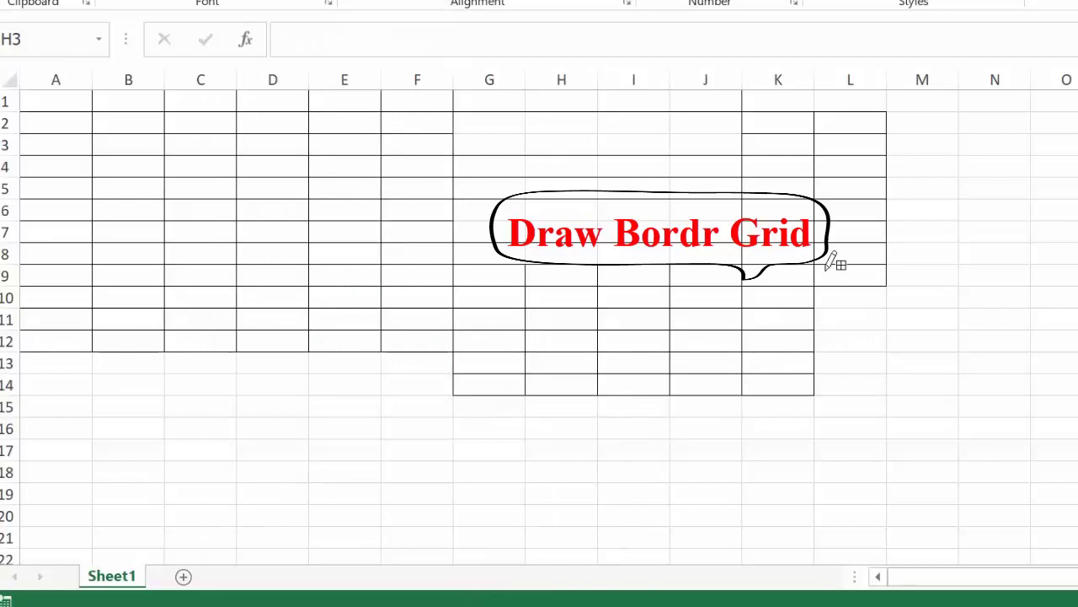
left_click_drag(561, 208, 752, 360)
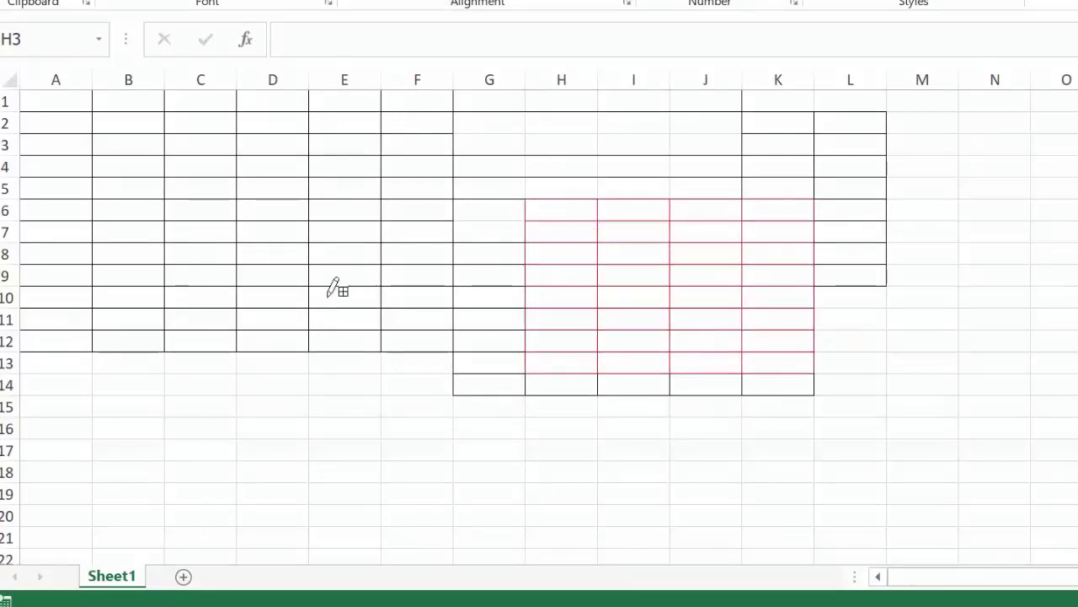
left_click_drag(275, 333, 510, 406)
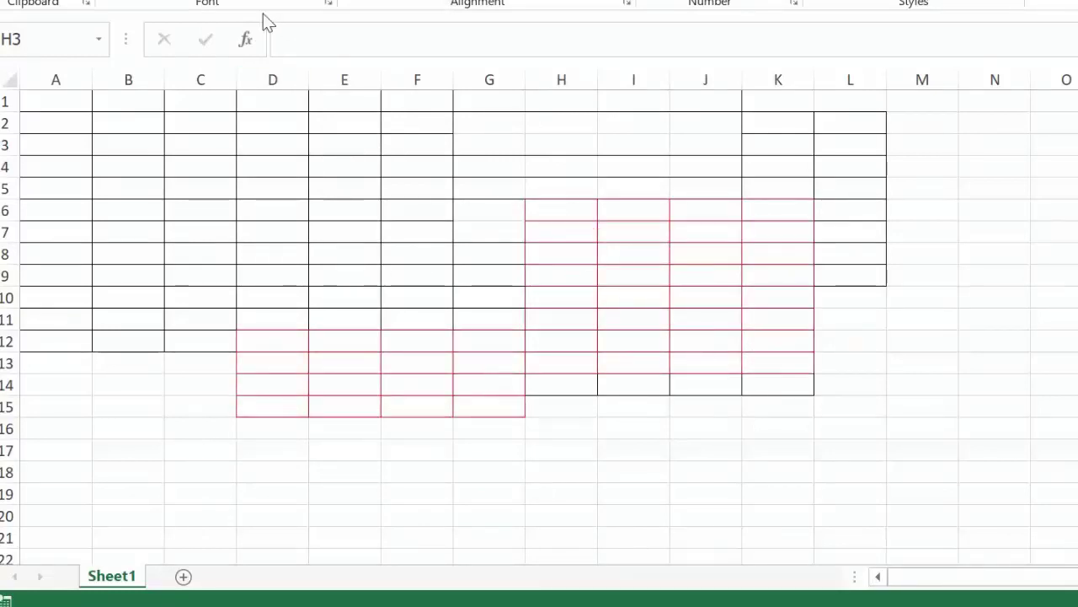
- Draw a red double-line border grid across rows 14–18 starting at column C
left_click(221, 1)
mouse_move(262, 511)
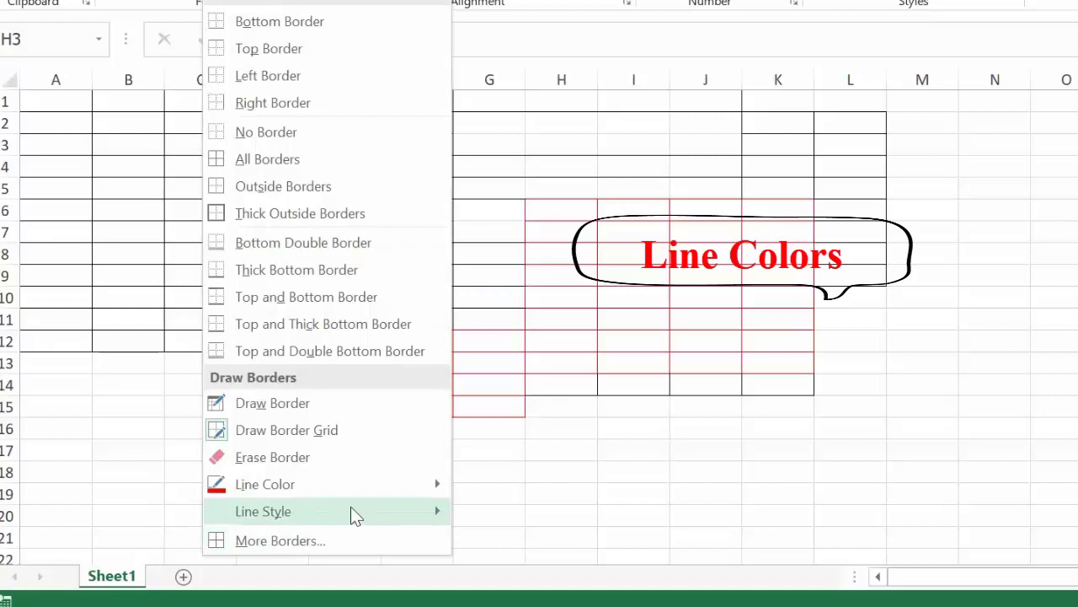
left_click(518, 415)
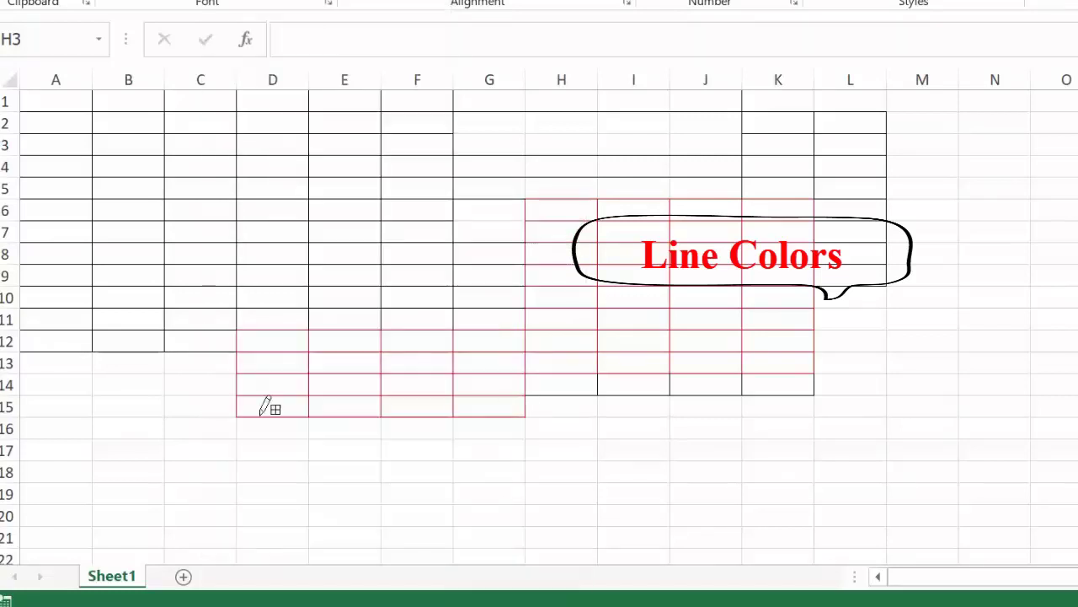
left_click_drag(142, 379, 881, 464)
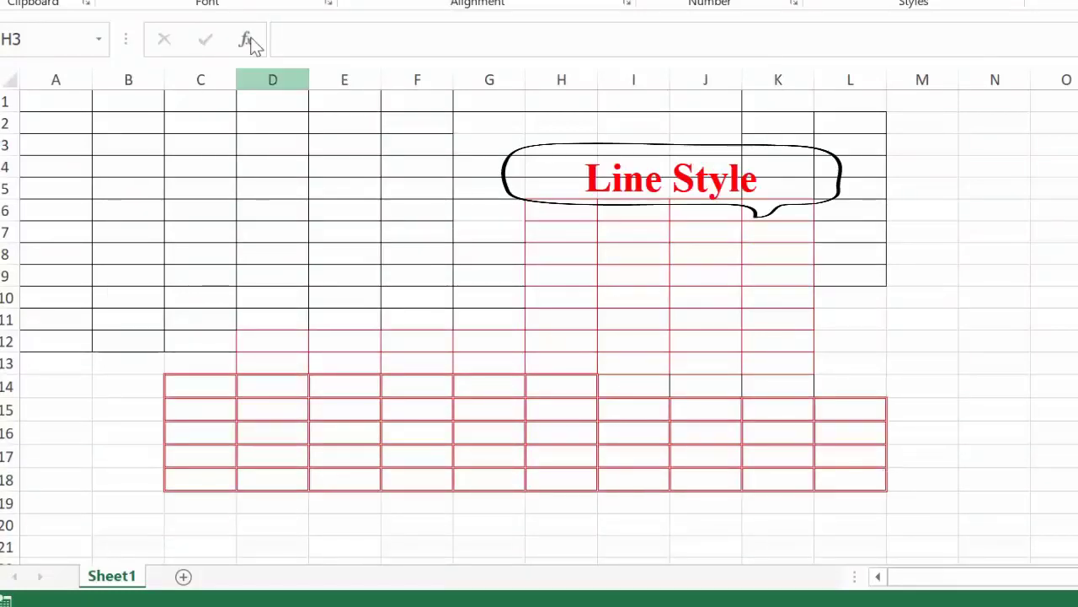
left_click(246, 1)
mouse_move(262, 510)
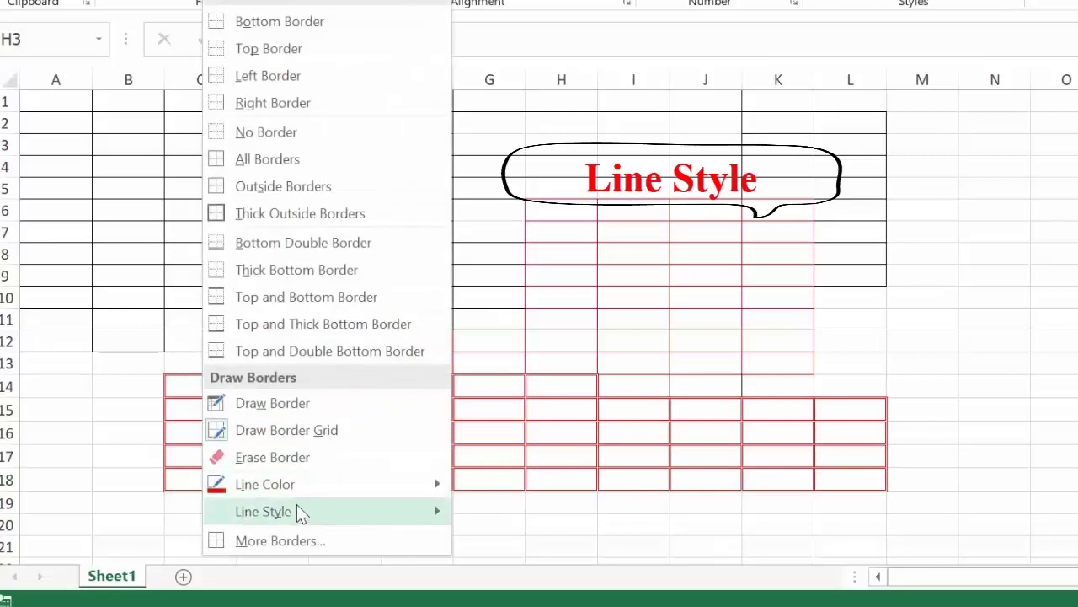
- Erase the red borders between rows 16 and 17 in columns G–L
left_click(314, 457)
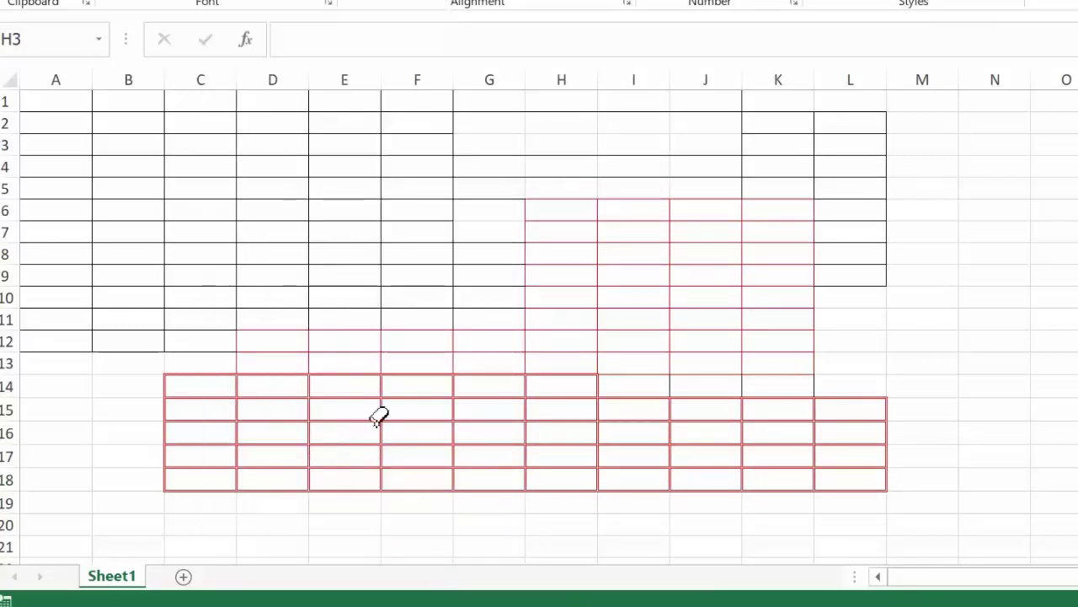
left_click(517, 434)
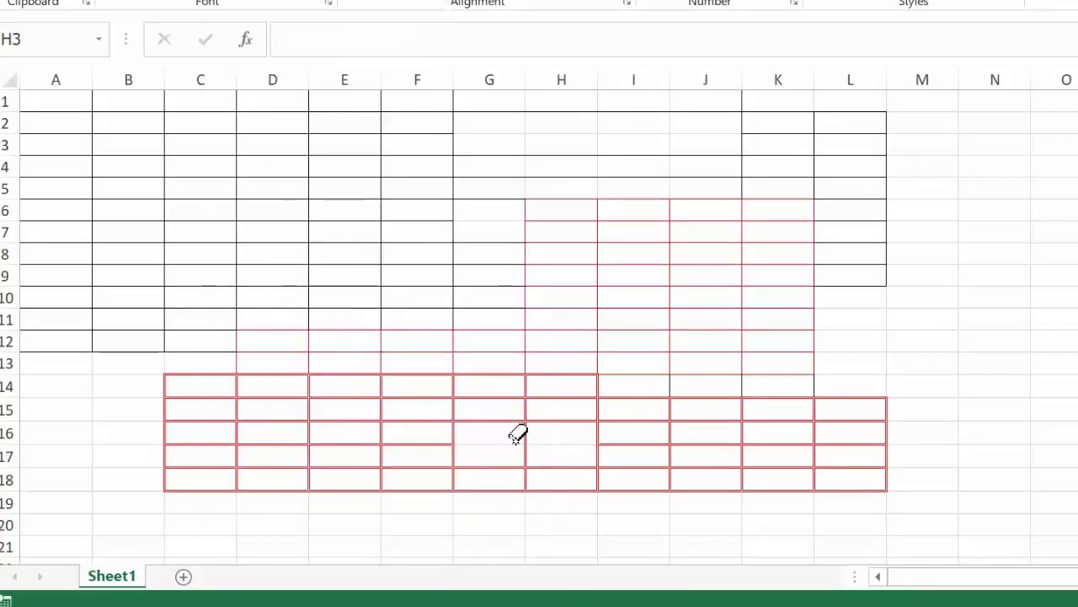
left_click(610, 444)
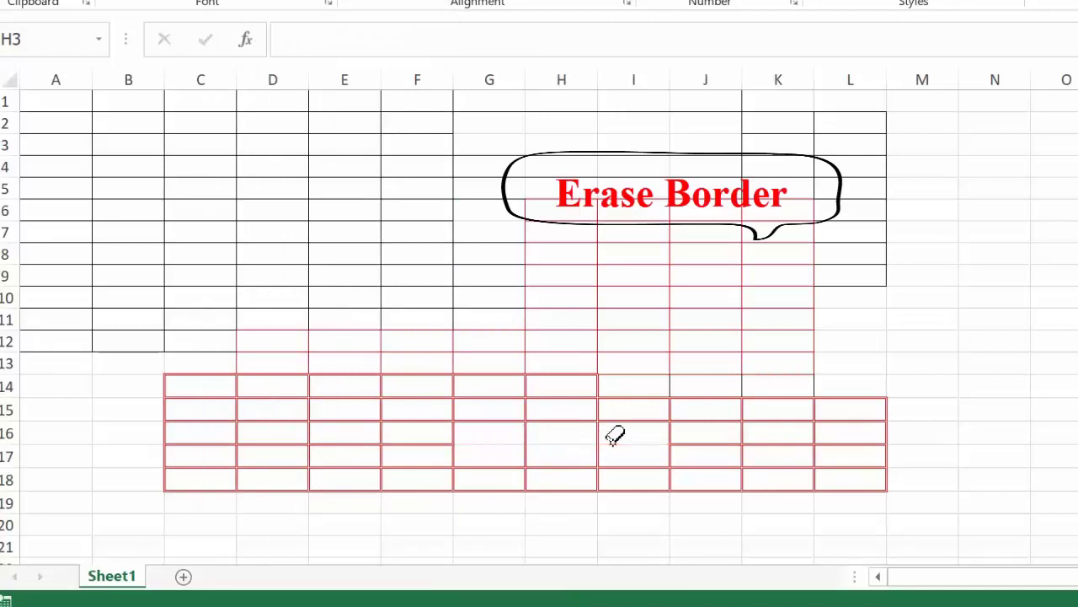
left_click_drag(672, 439, 833, 439)
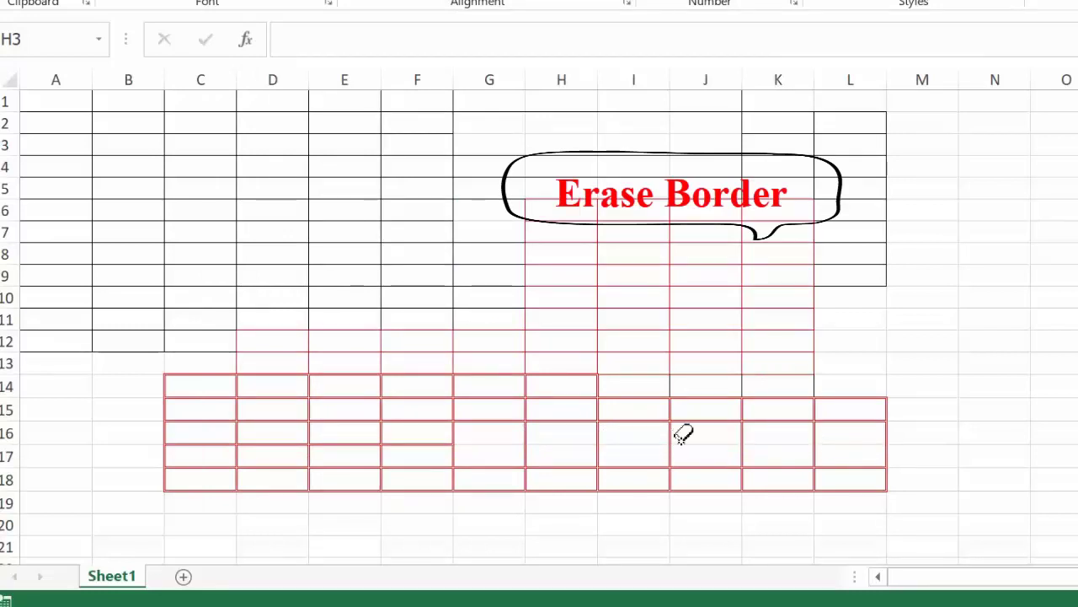
left_click(221, 1)
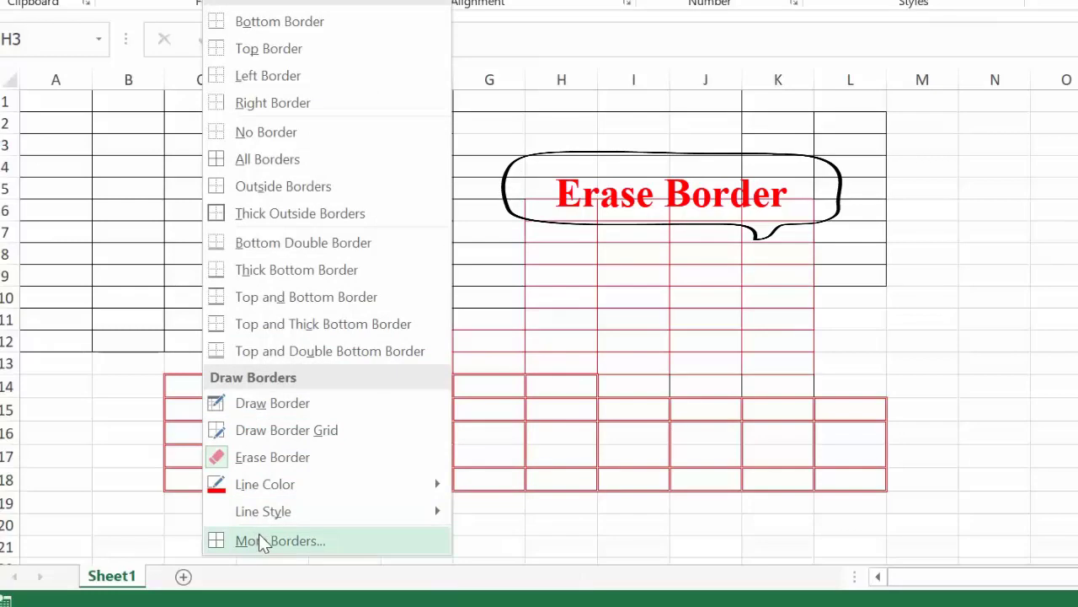
mouse_move(263, 511)
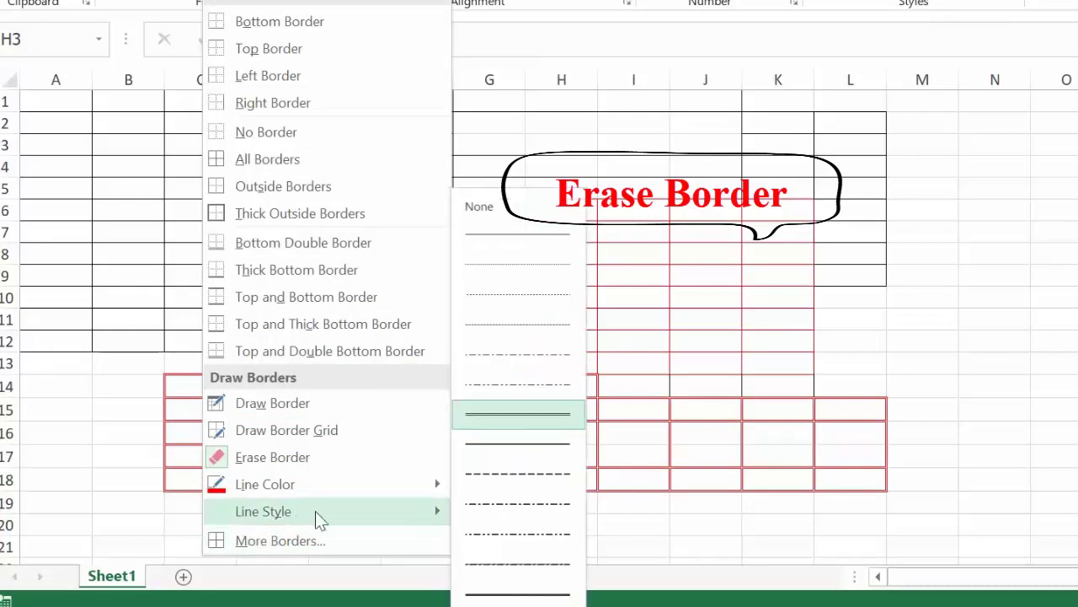
- Choose the dash-dot line style and draw a red dash-dot border grid over G6:K10
left_click(504, 487)
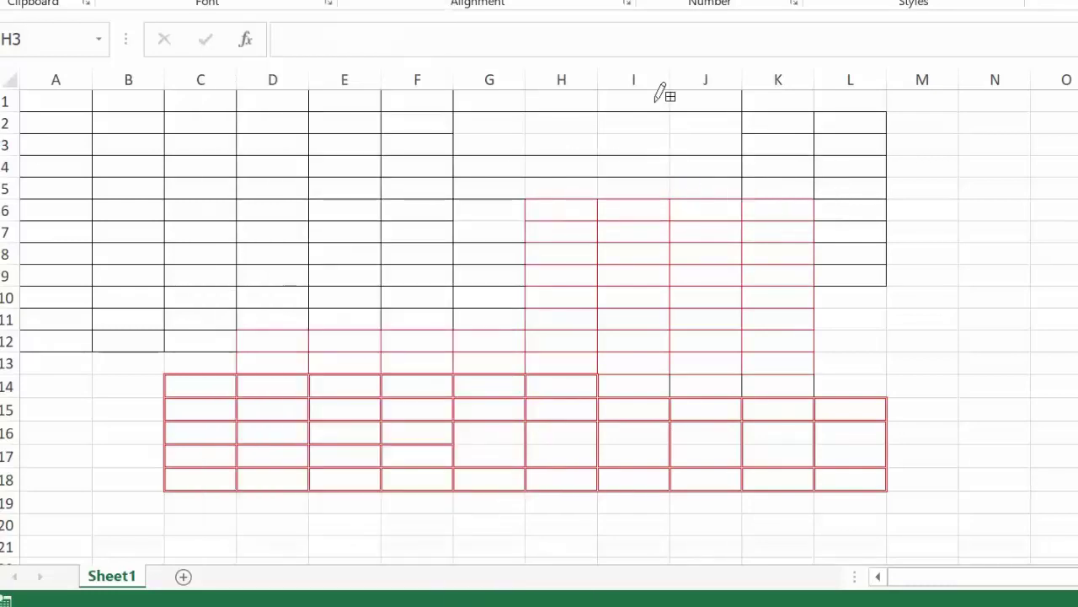
left_click(640, 80)
left_click(361, 78)
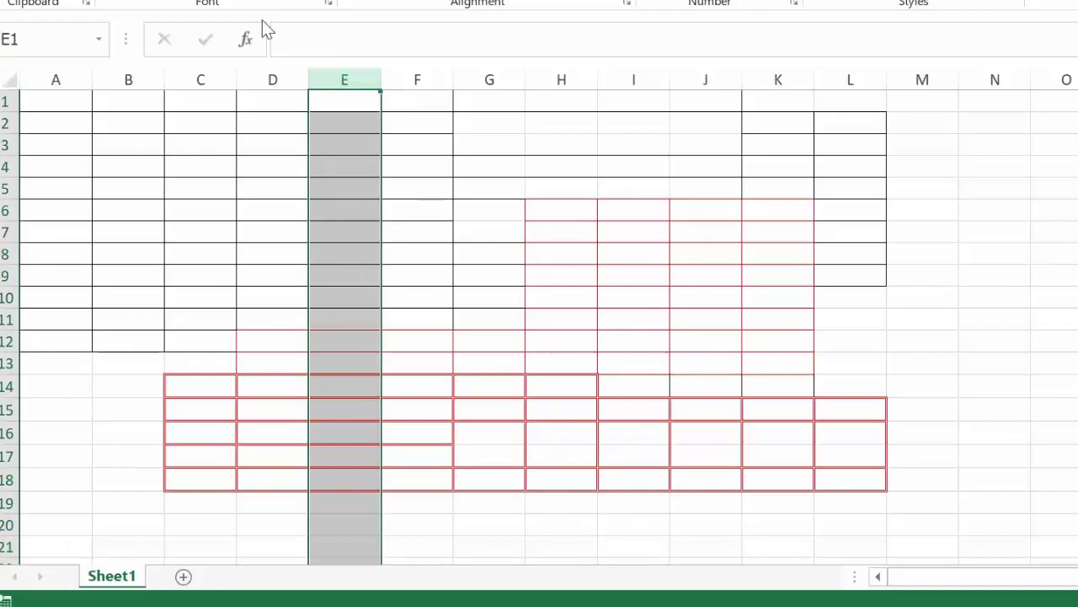
left_click(215, 2)
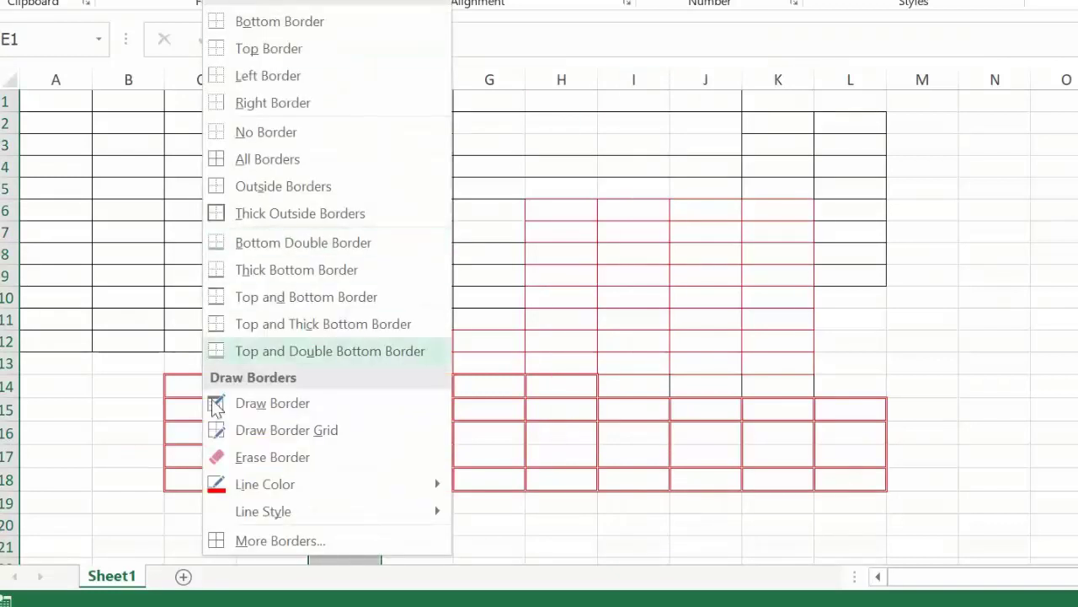
mouse_move(263, 510)
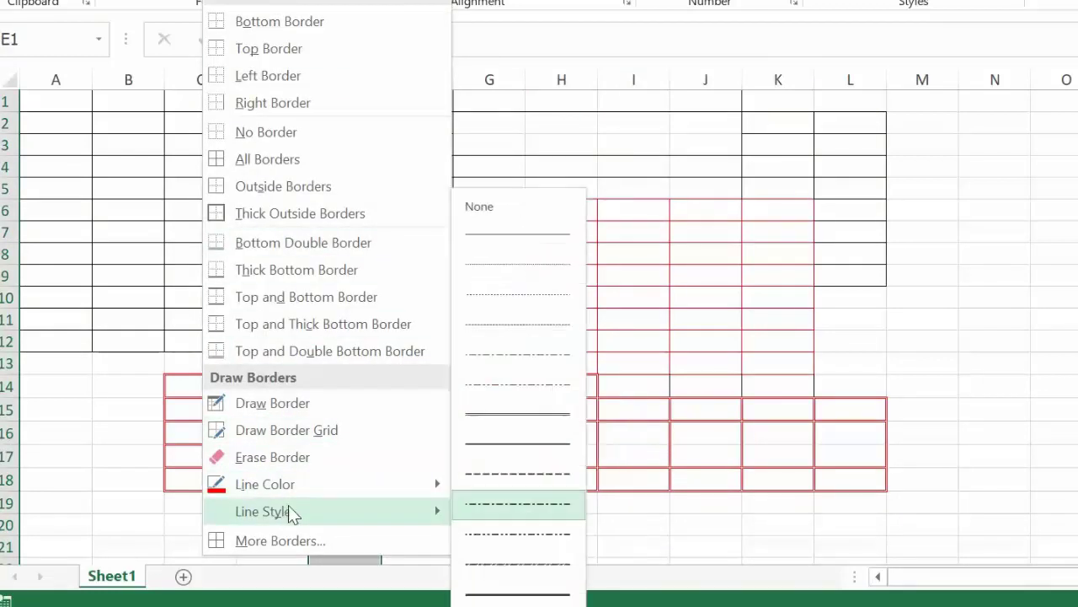
left_click(511, 503)
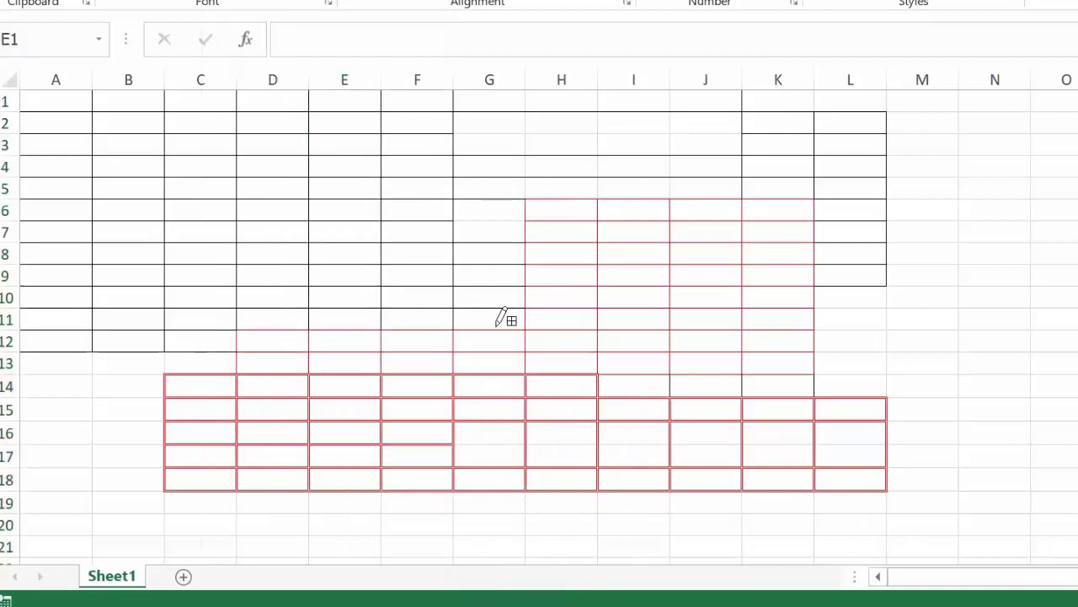
mouse_move(464, 193)
left_mouse_down()
mouse_move(716, 307)
mouse_move(795, 296)
left_mouse_up()
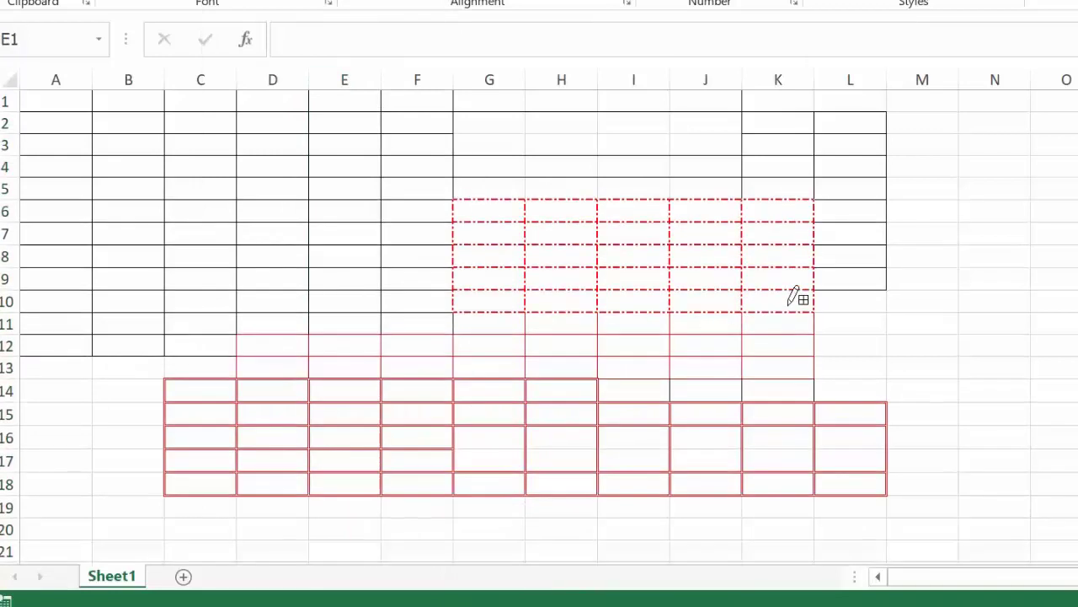
left_click(220, 0)
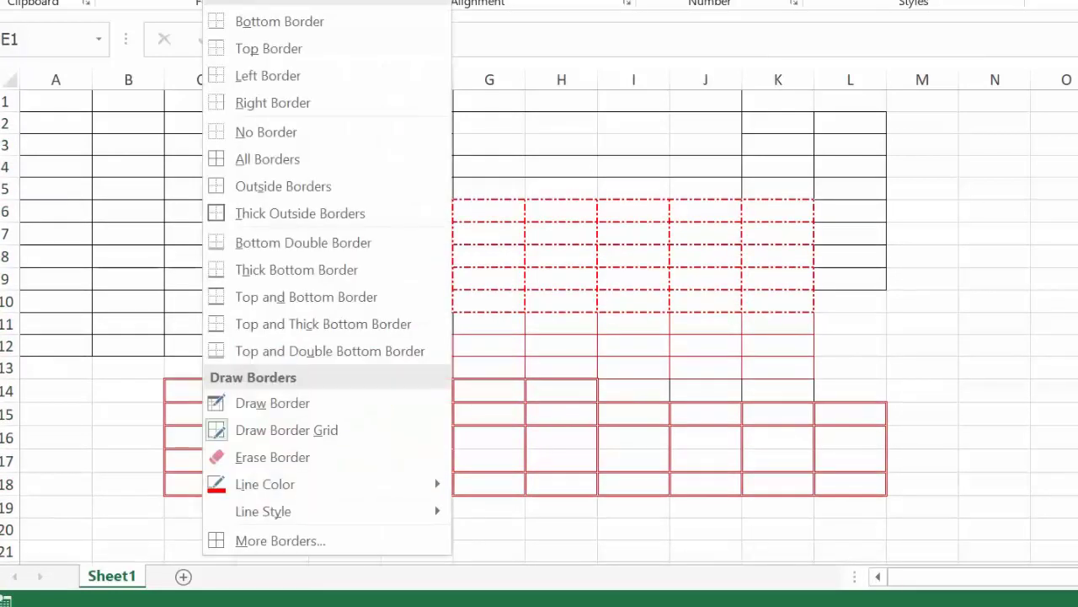
- Erase the dash-dot line between rows 9 and 10 under columns G–I
left_click(244, 456)
left_click_drag(515, 284, 623, 286)
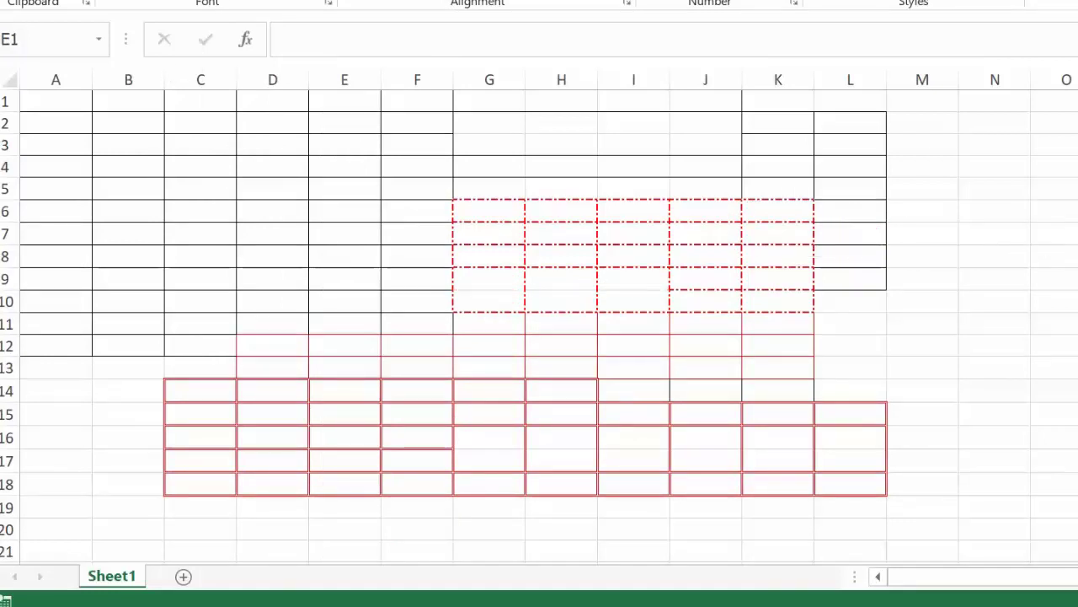
left_click(221, 0)
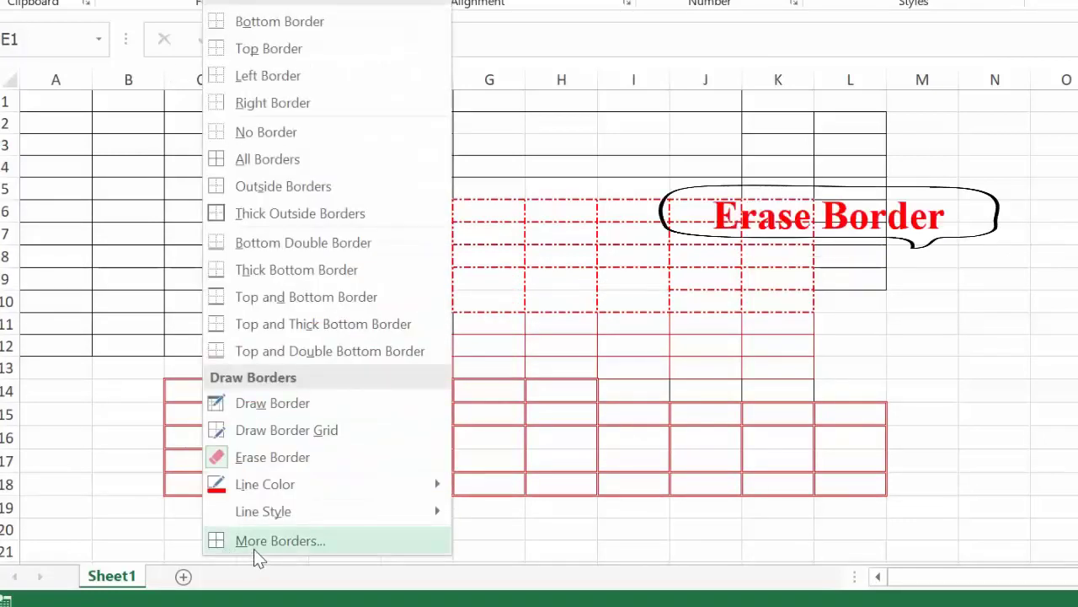
- Close the border settings and select the range M2:Q10
key("Escape")
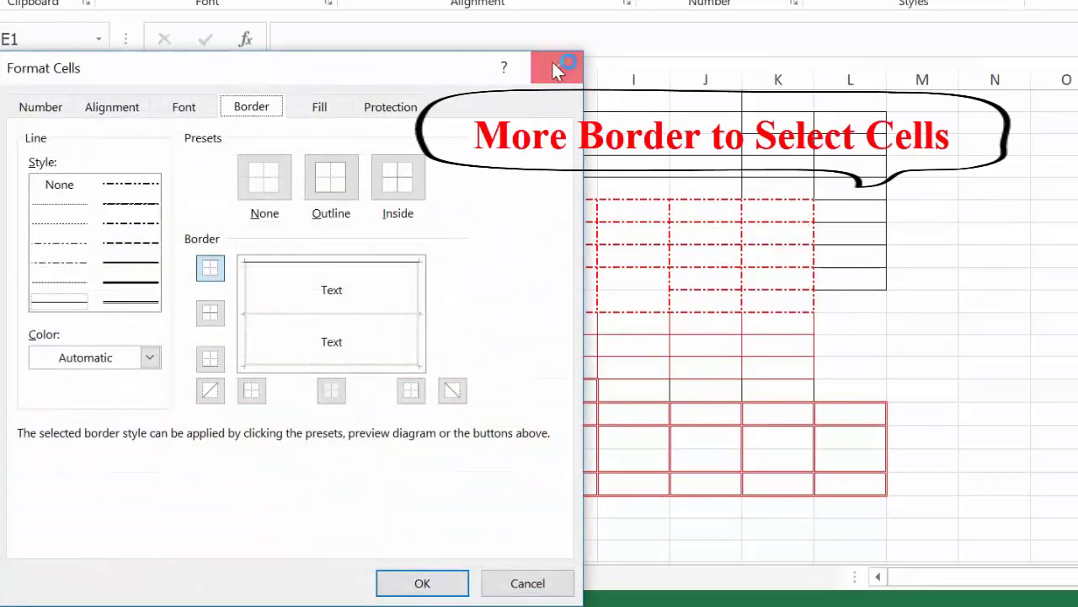
left_click(550, 57)
mouse_move(893, 132)
left_mouse_down()
mouse_move(1066, 301)
mouse_move(1049, 300)
left_mouse_up()
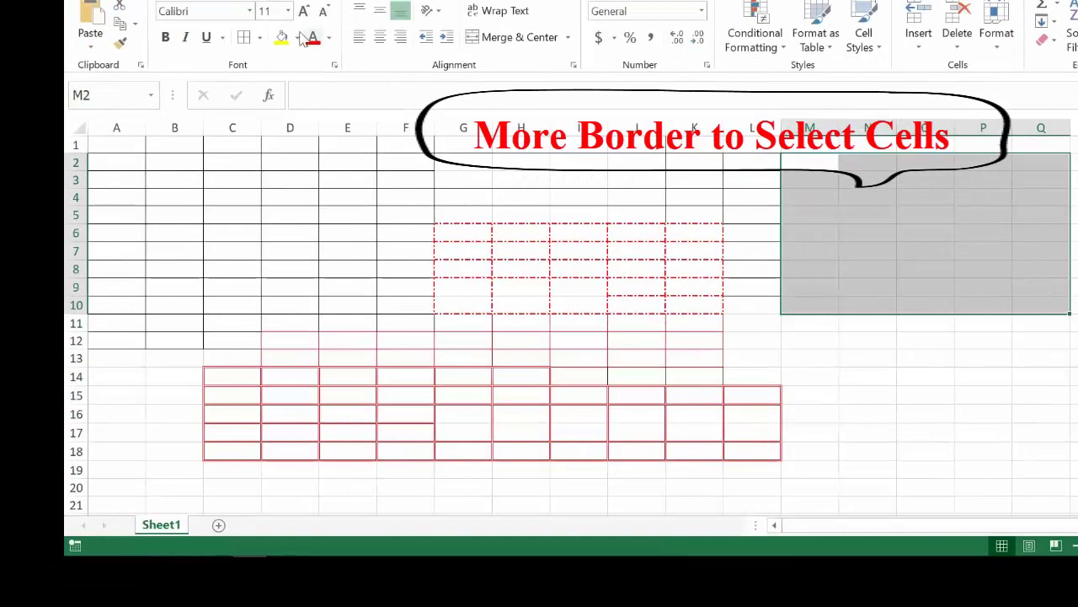
- Open More Borders for M2:Q10 and set the border colour to red
left_click(260, 38)
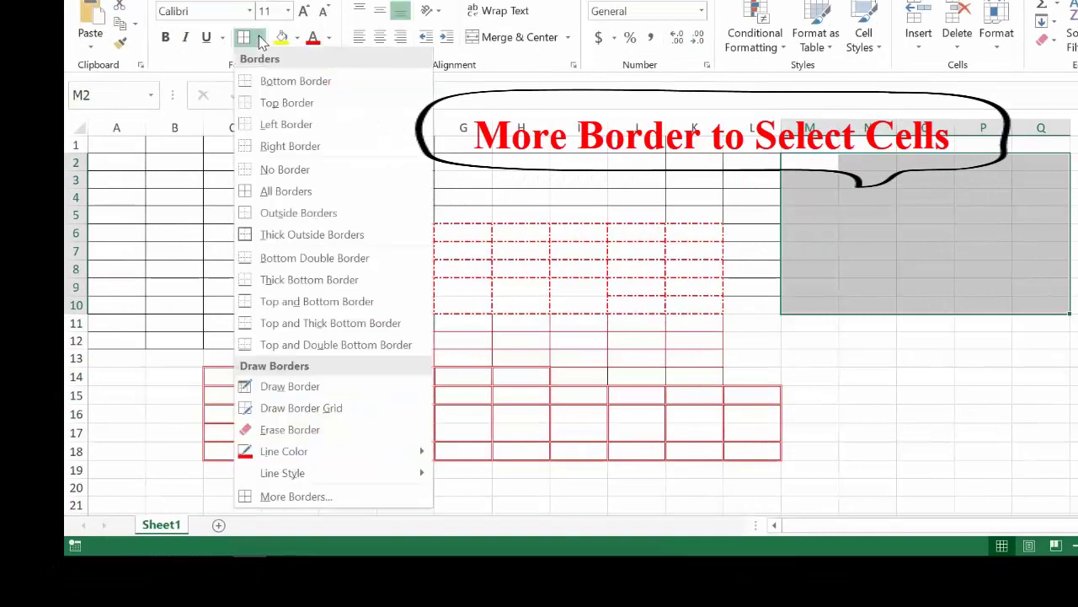
left_click(274, 495)
left_click_drag(424, 115, 497, 91)
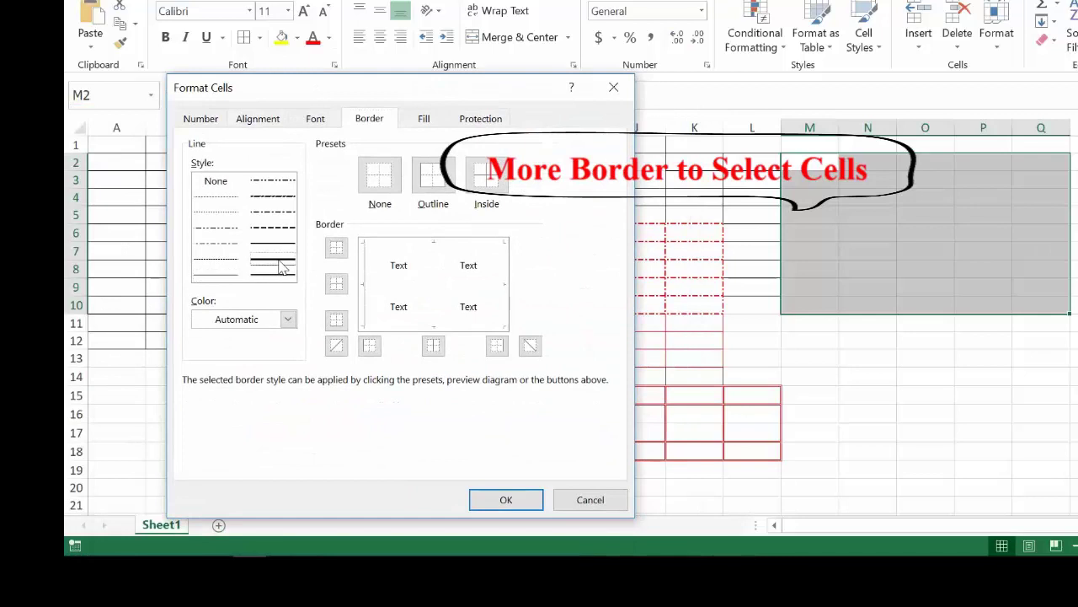
left_click(288, 318)
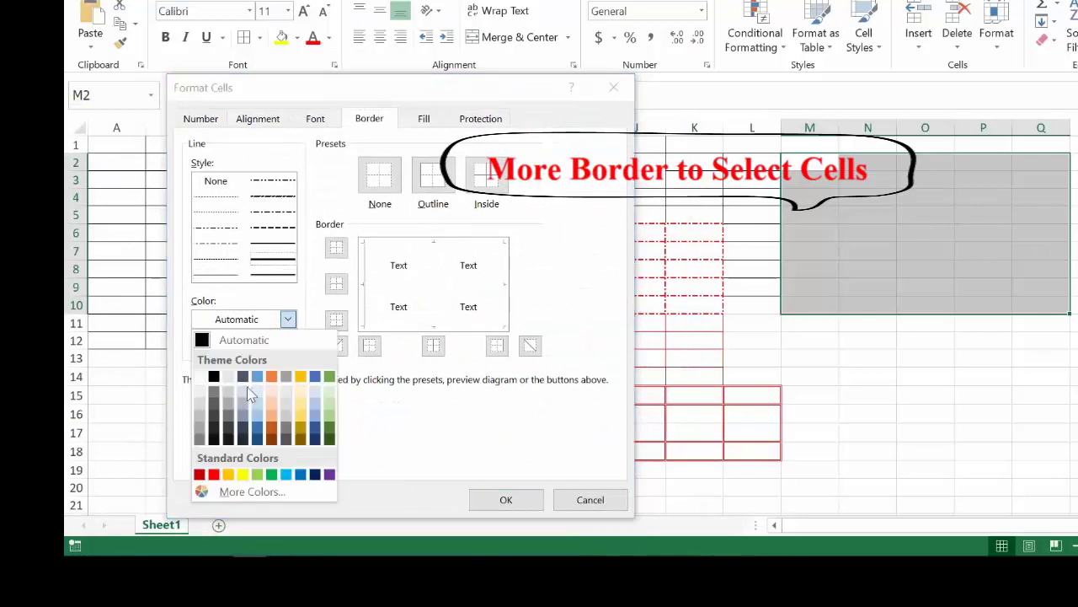
left_click(214, 475)
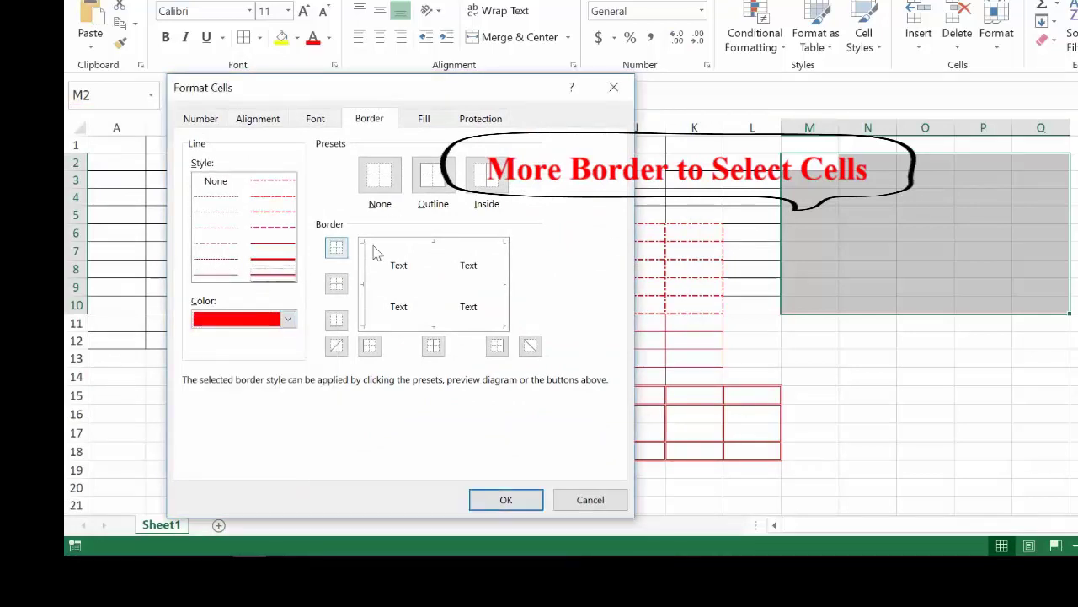
- Add red top, left, right and bottom borders to outline the range
left_click(336, 247)
left_click(372, 267)
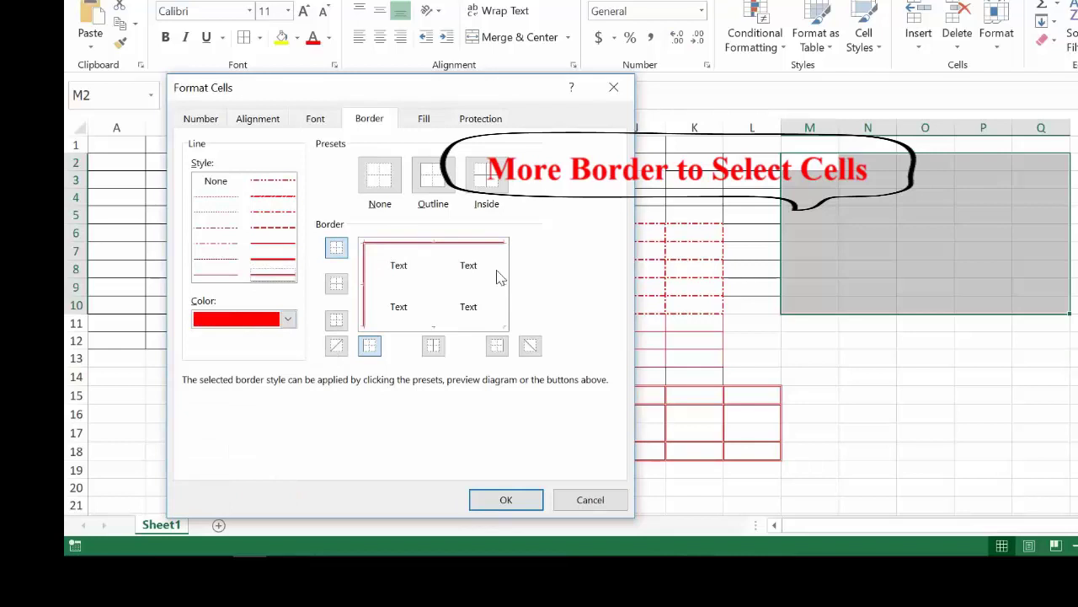
left_click(503, 280)
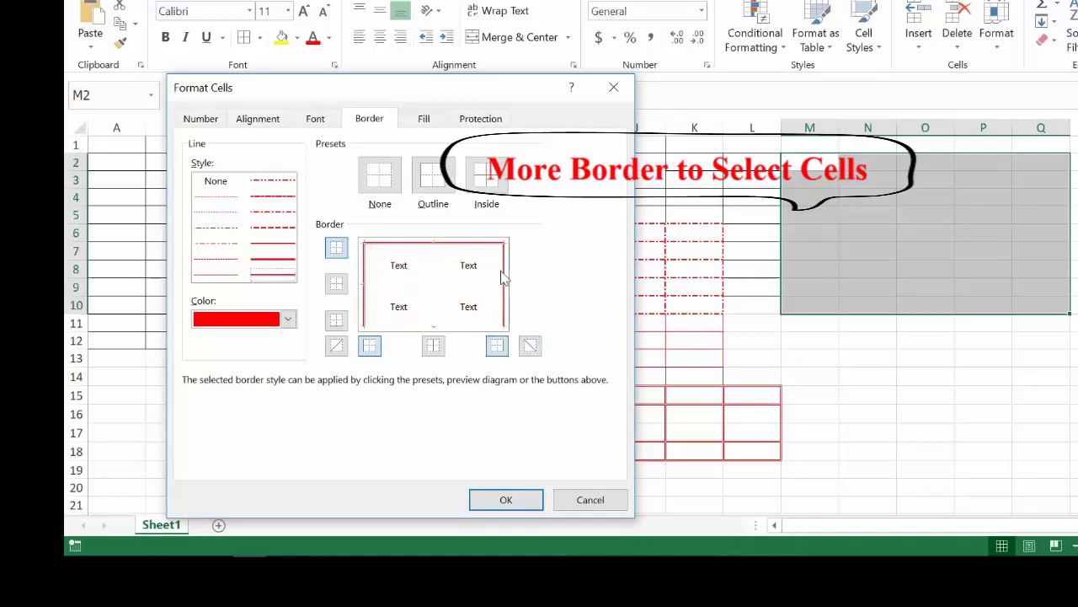
left_click(470, 326)
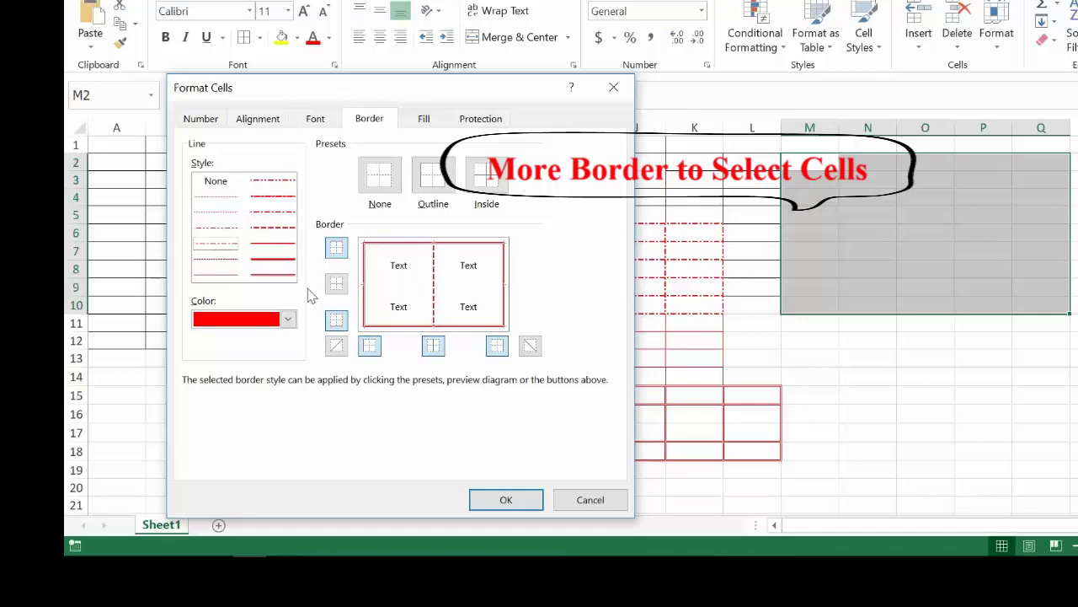
left_click(283, 321)
- Make the inside vertical borders green dash-dot lines
left_click(237, 318)
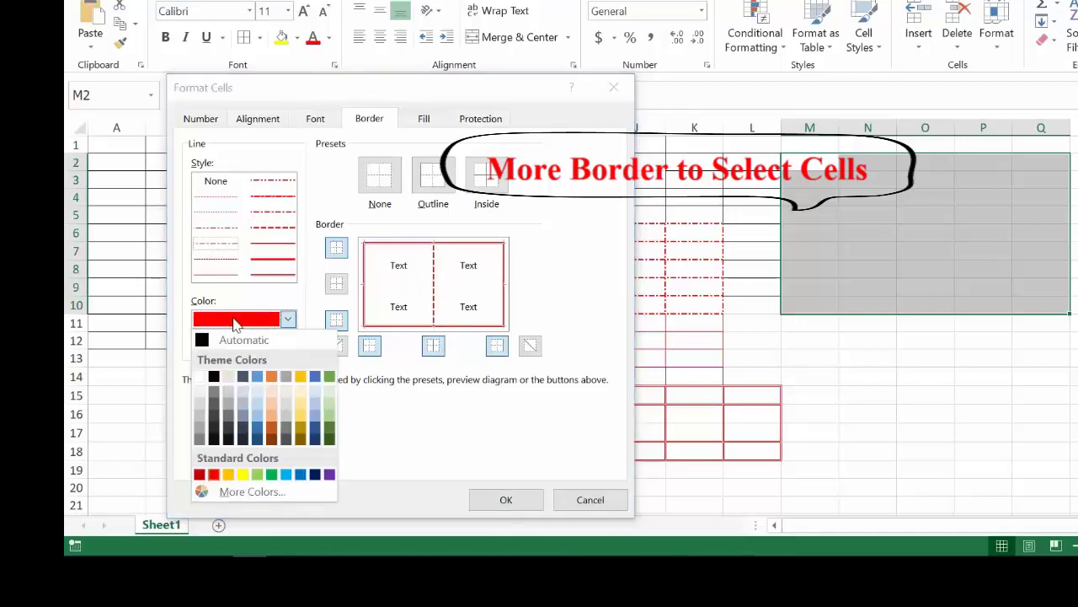
left_click(271, 474)
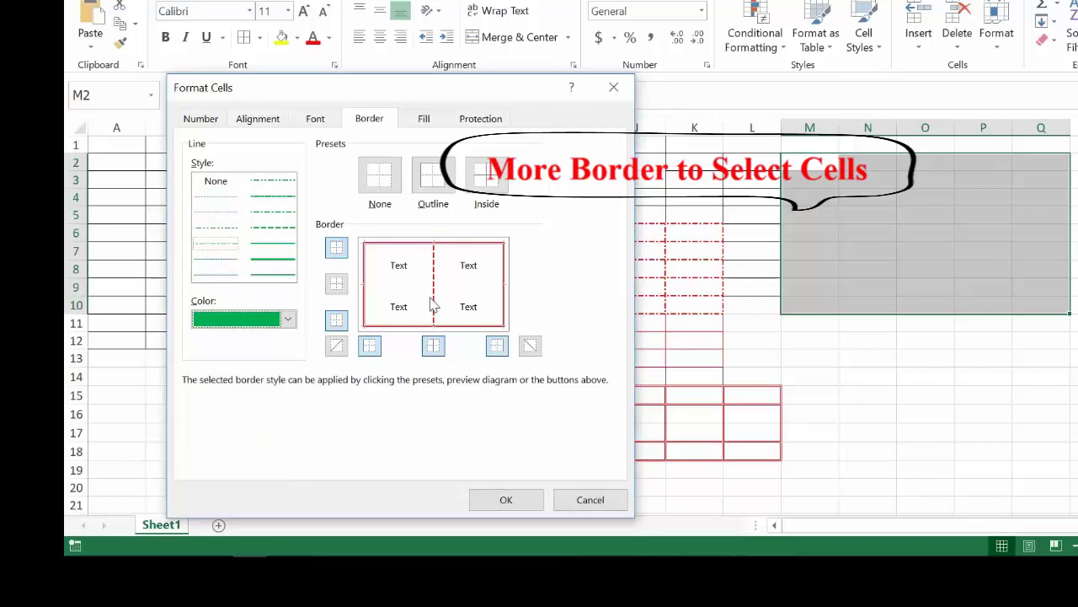
left_click(271, 224)
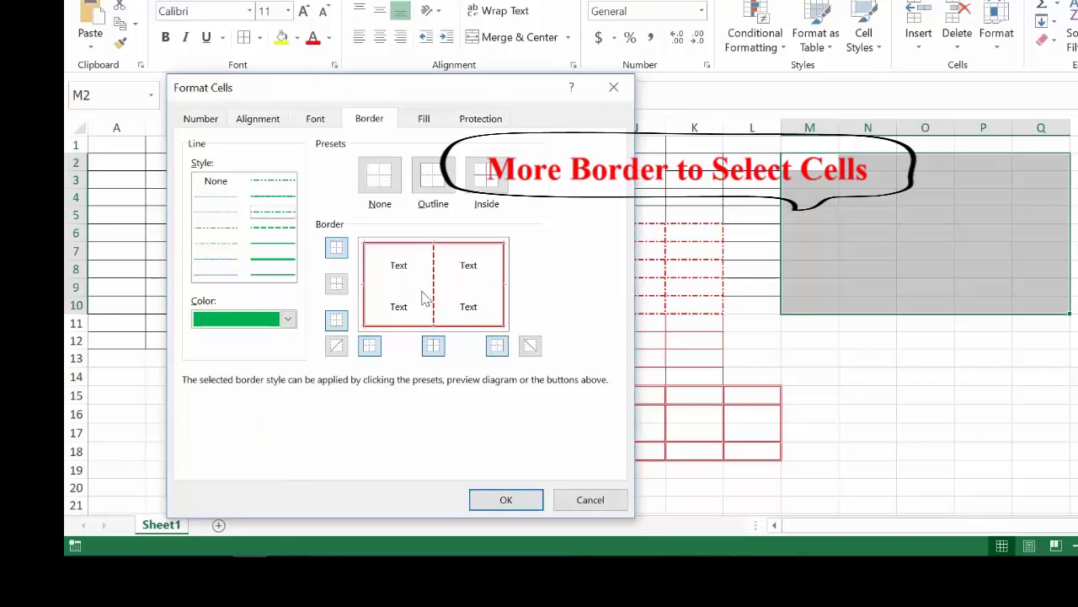
left_click(219, 263)
left_click(294, 274)
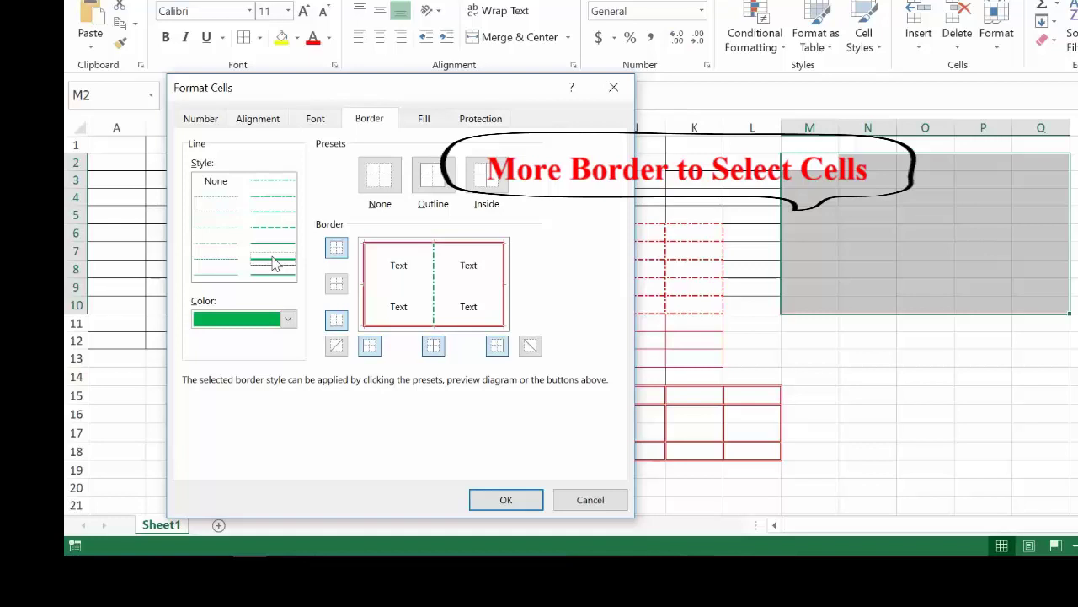
- Make the inside horizontal borders purple and apply the borders to M2:Q10
left_click(247, 326)
left_click(247, 327)
left_click(247, 327)
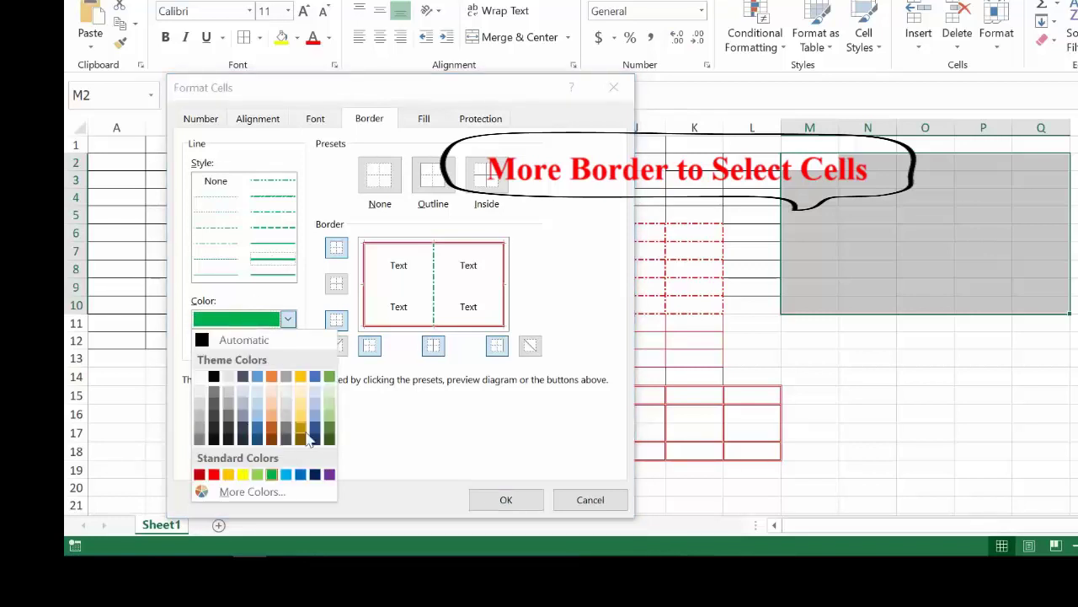
left_click(328, 475)
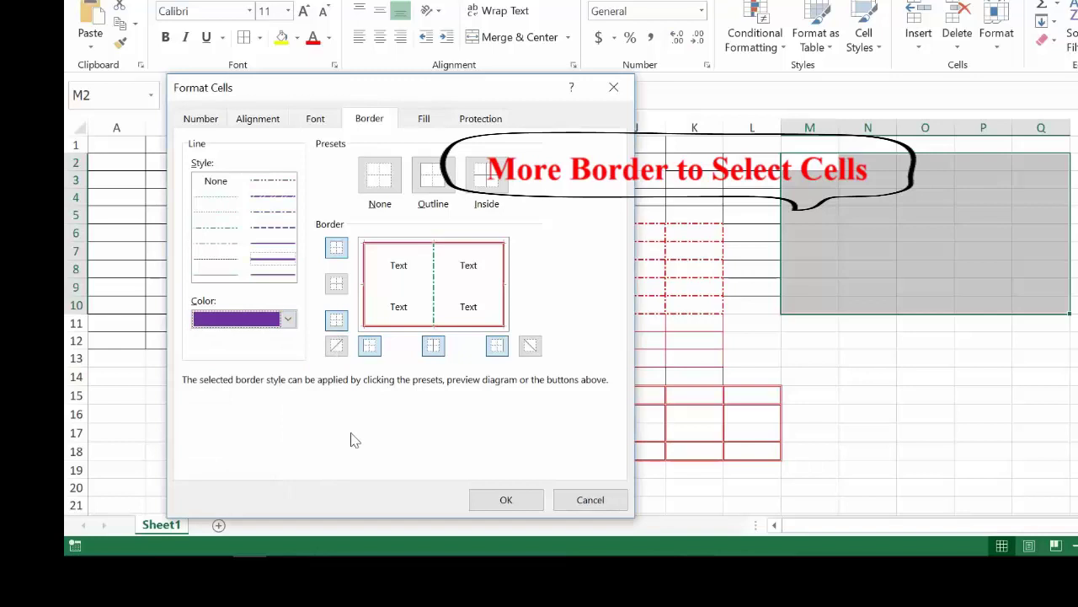
left_click(390, 289)
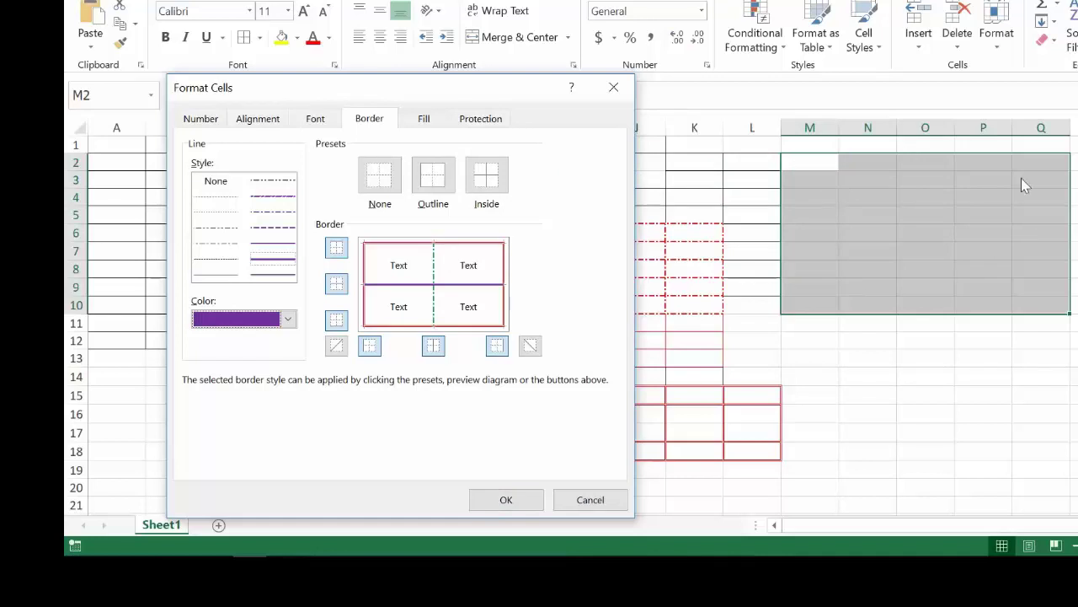
left_click(506, 500)
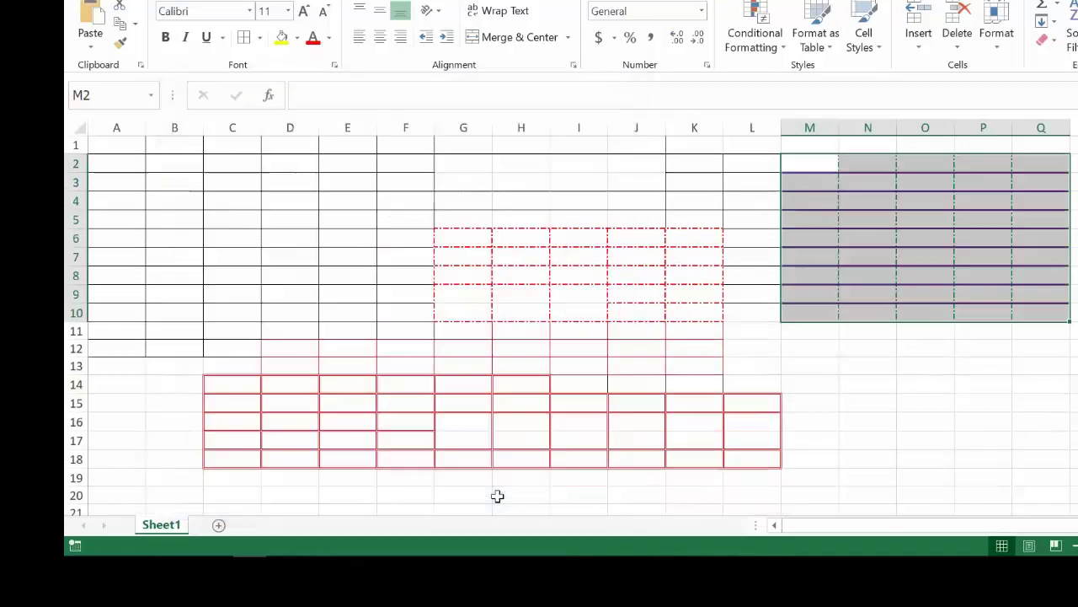
- Check the M2:Q10 borders from N11, then select K11 and open the Borders dropdown
left_click(888, 338)
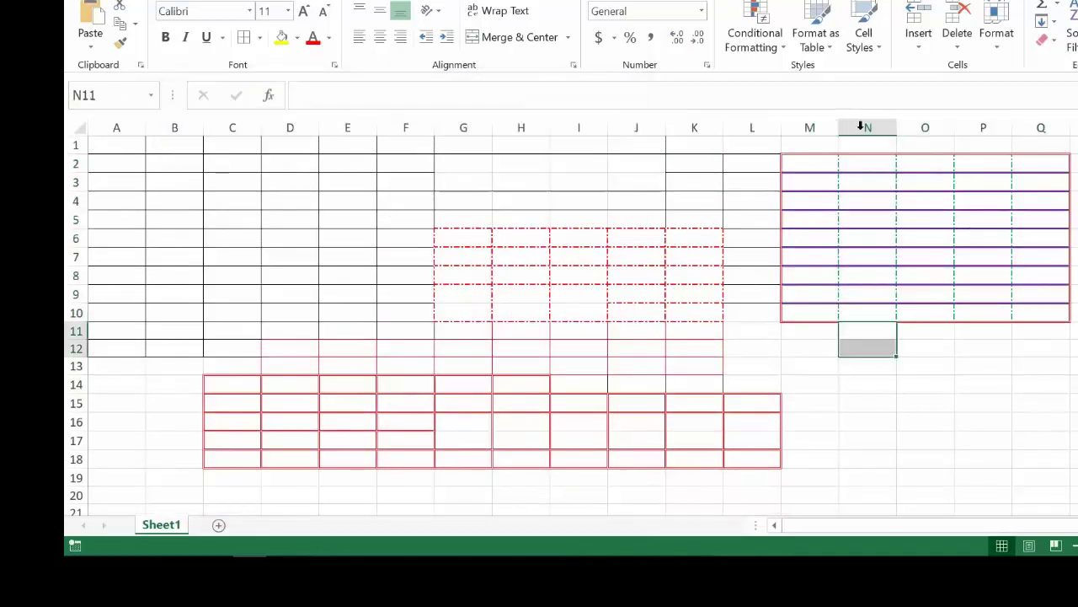
left_click(684, 325)
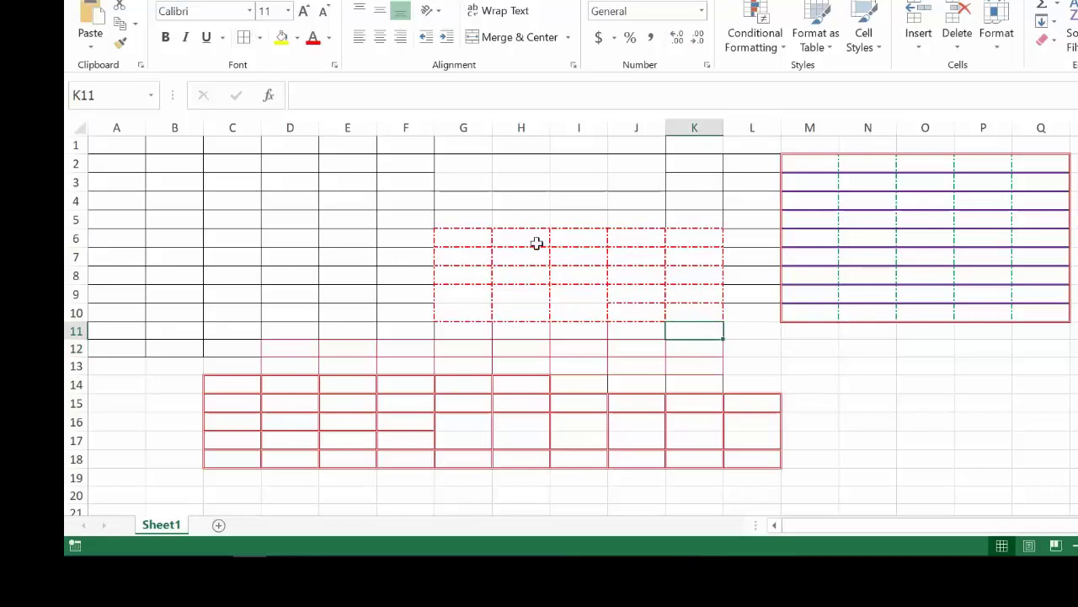
left_click(261, 39)
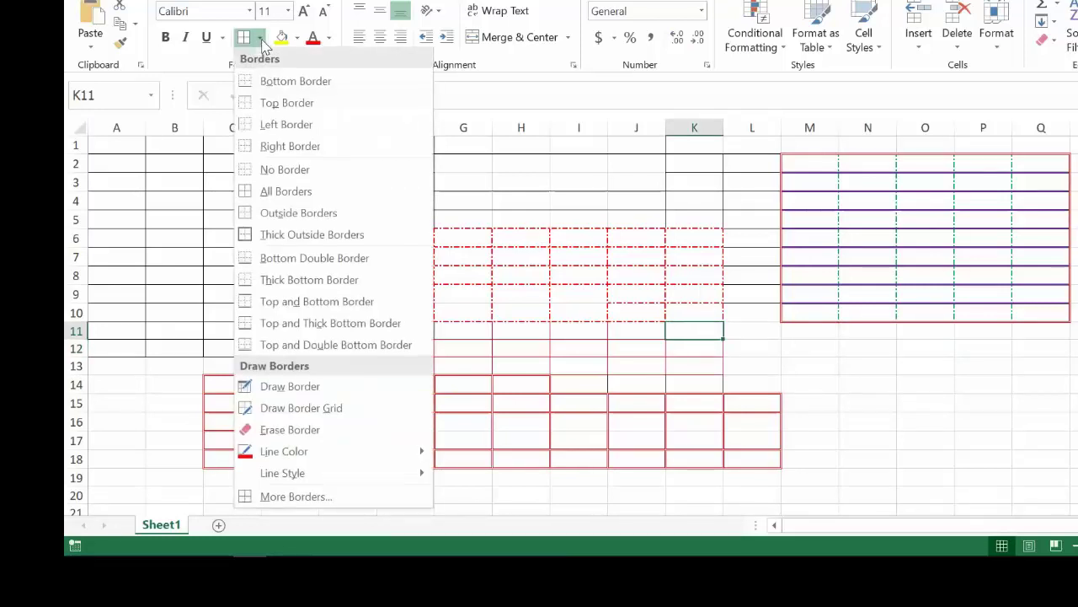